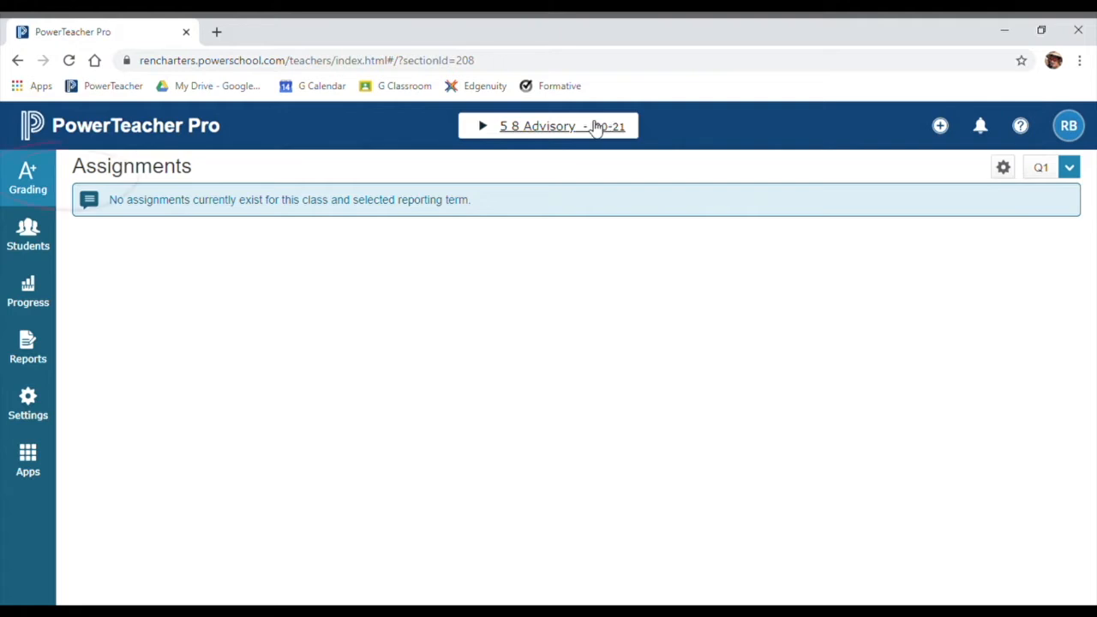
- Open the grading categories list and show the inactive categories as well
{"action": "left_click", "coordinate": [35, 188]}
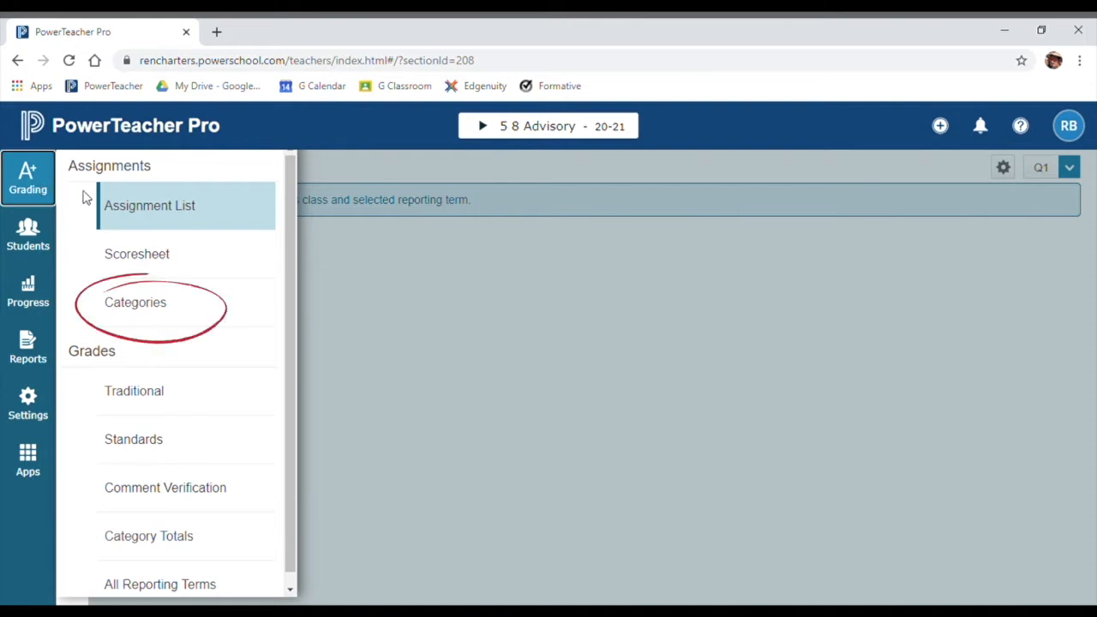
{"action": "left_click", "coordinate": [128, 315]}
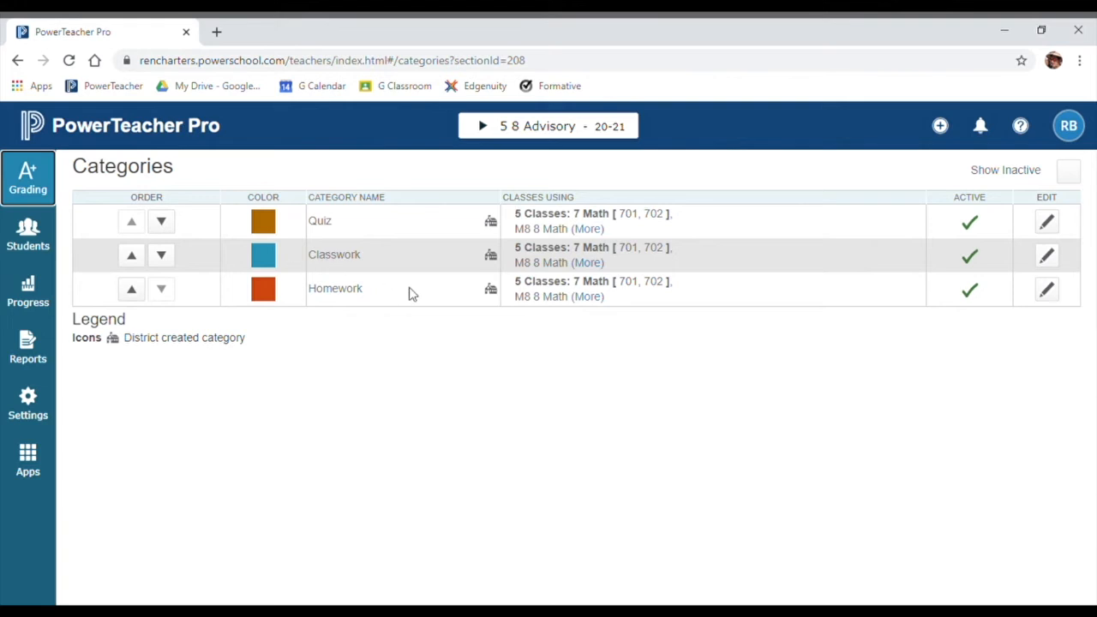
{"action": "left_click", "coordinate": [1069, 174]}
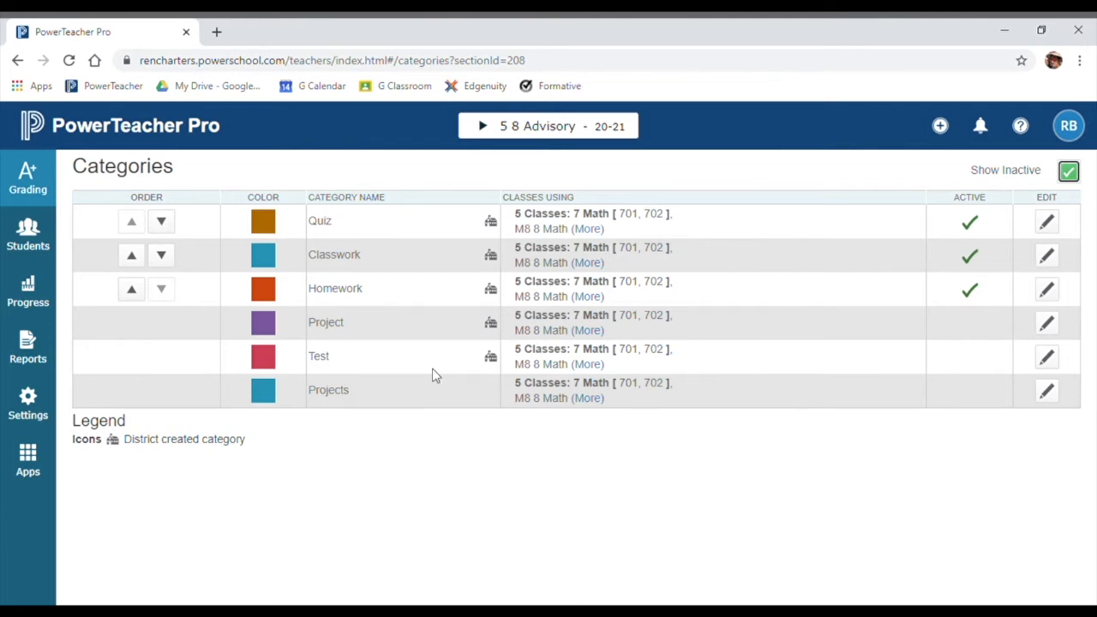
- Edit the inactive Test category, check which classes use it, and set its status to Active
{"action": "left_click", "coordinate": [1047, 359]}
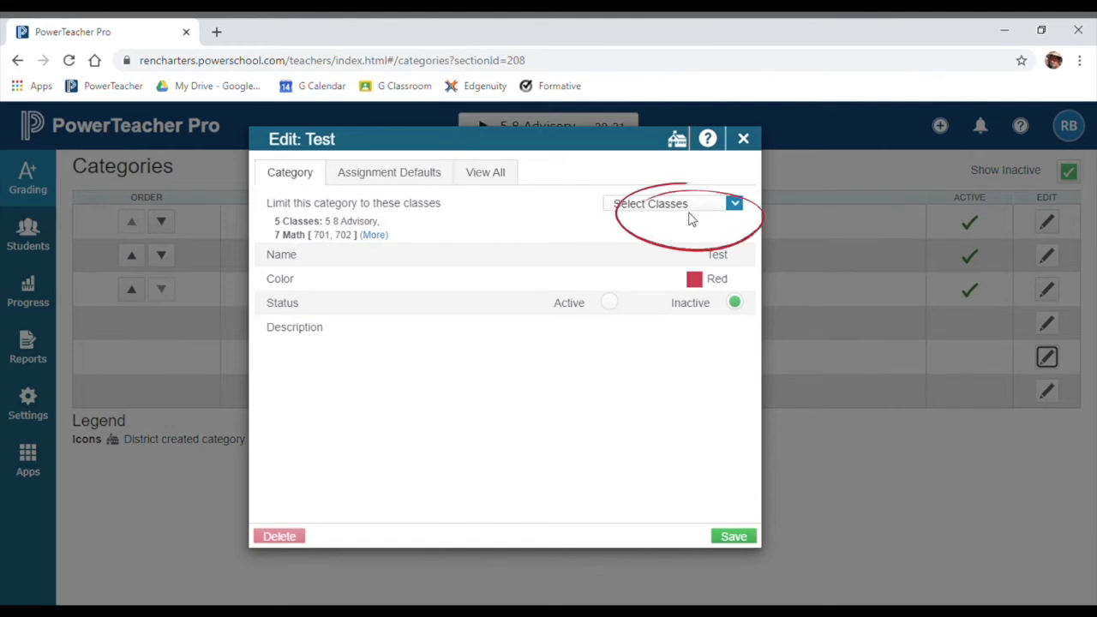
{"action": "left_click", "coordinate": [735, 204]}
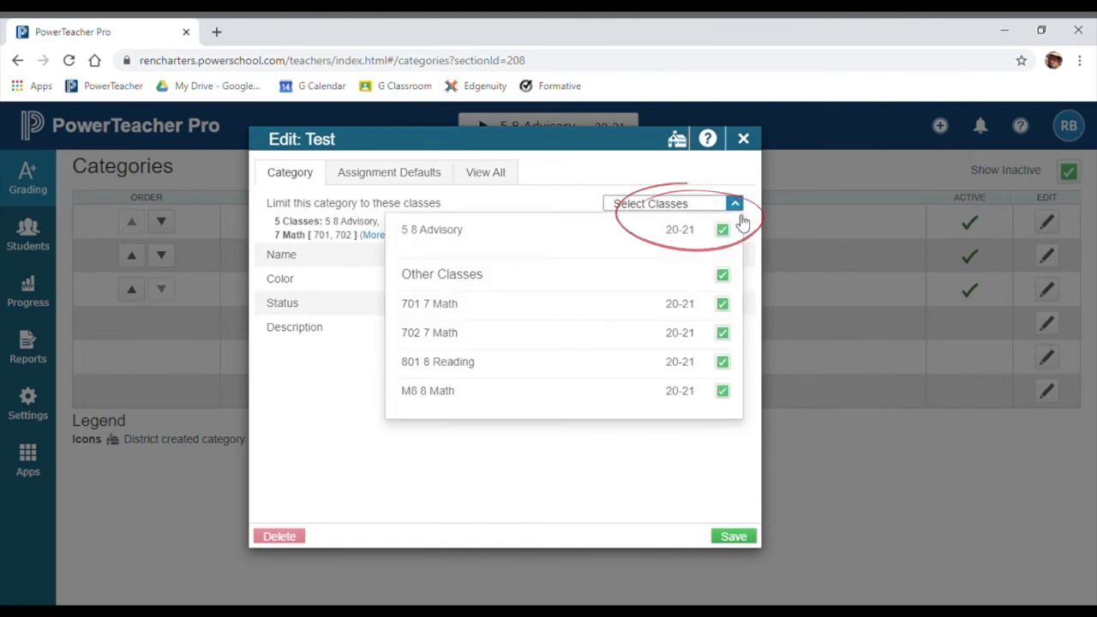
{"action": "left_click", "coordinate": [737, 207]}
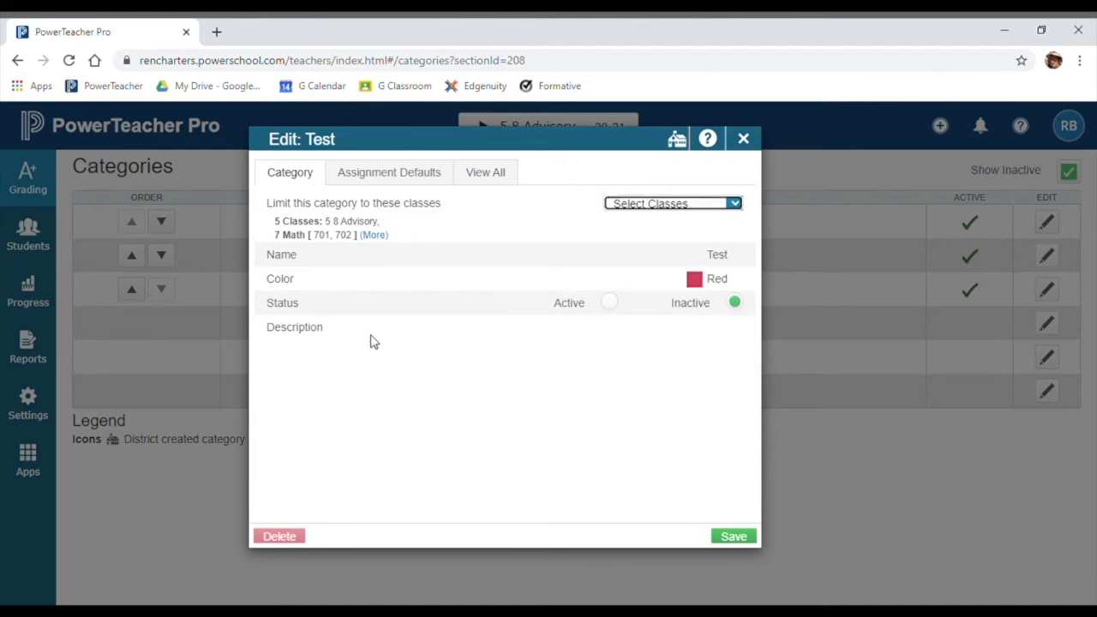
{"action": "left_click", "coordinate": [611, 304]}
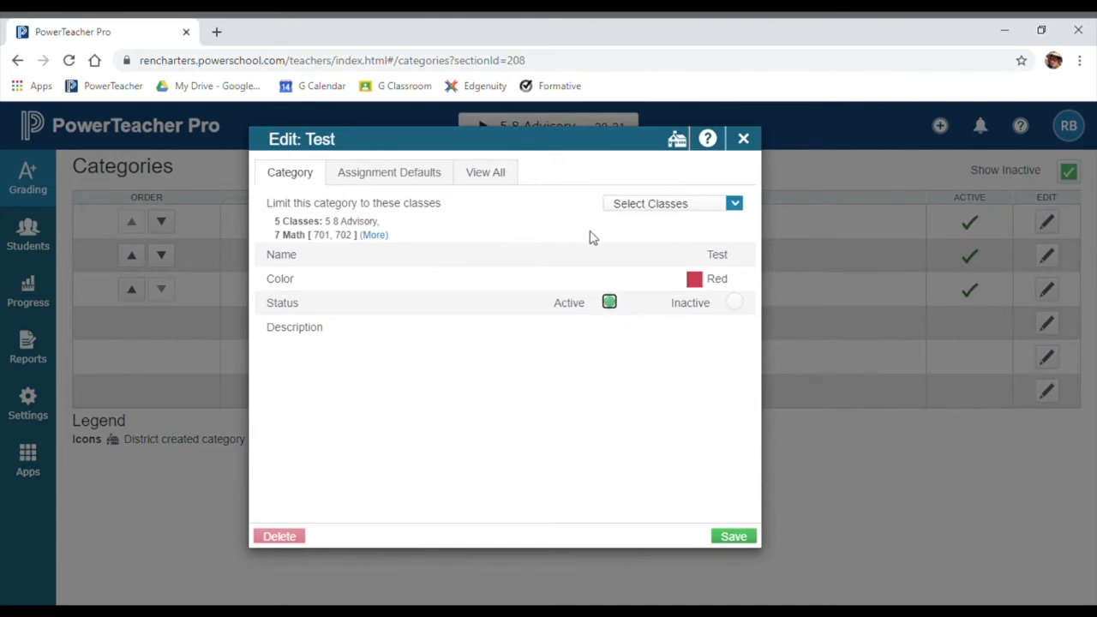
- In the Test category's assignment defaults, keep the score type at Percent and set the points to 50
{"action": "left_click", "coordinate": [390, 183]}
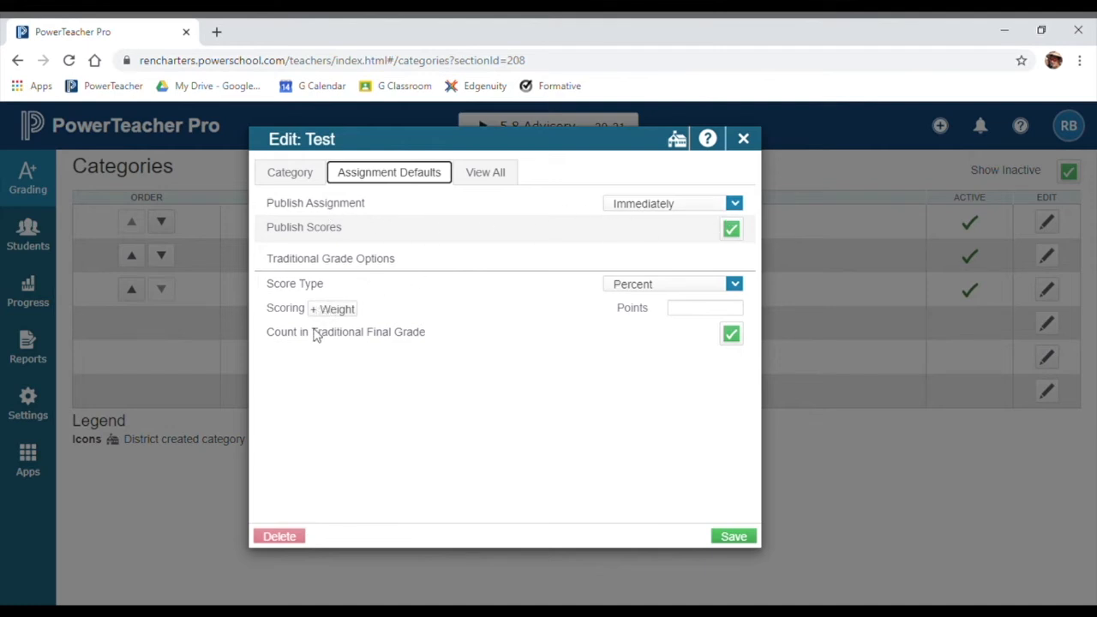
{"action": "left_click", "coordinate": [736, 290]}
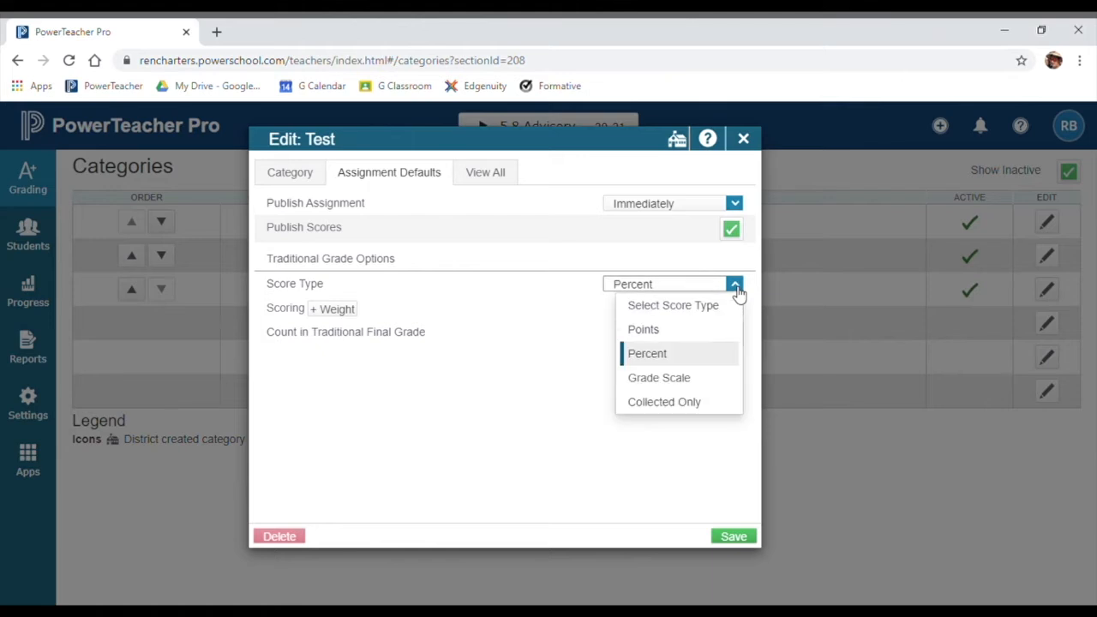
{"action": "left_click", "coordinate": [664, 358]}
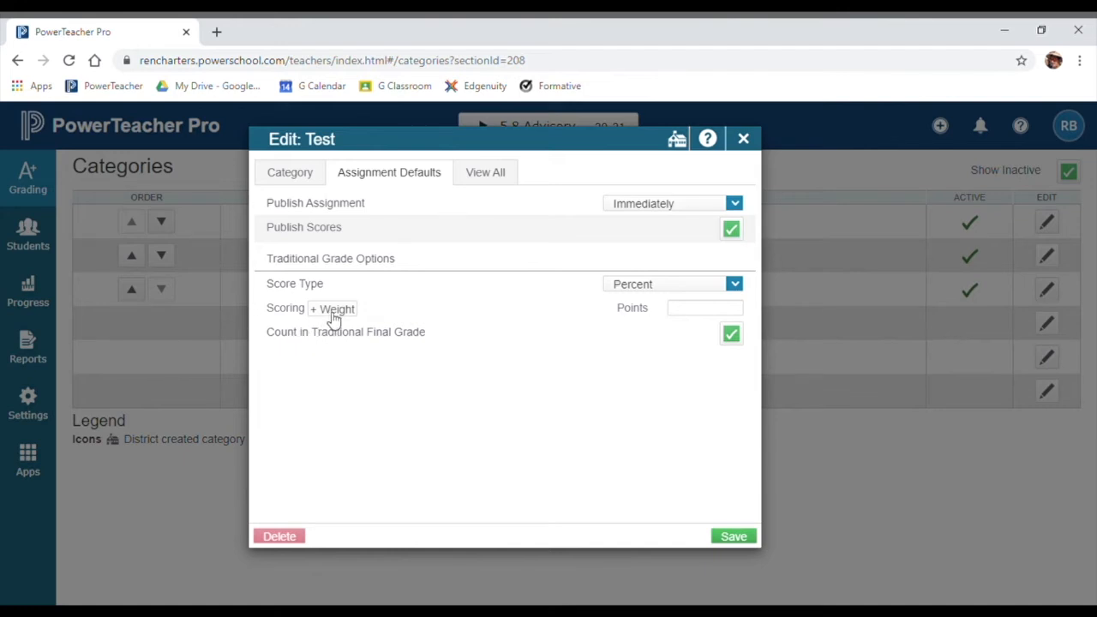
{"action": "left_click", "coordinate": [707, 319]}
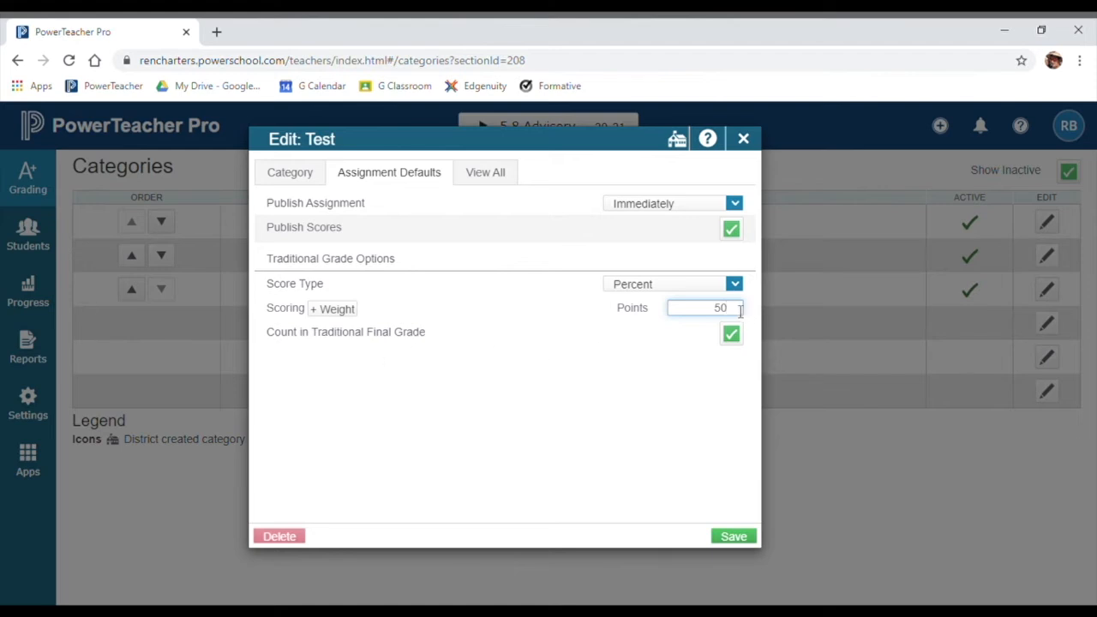
- Review the Test category's settings and the overview of all categories, and close the category by discarding the unsaved changes
{"action": "left_click", "coordinate": [502, 175]}
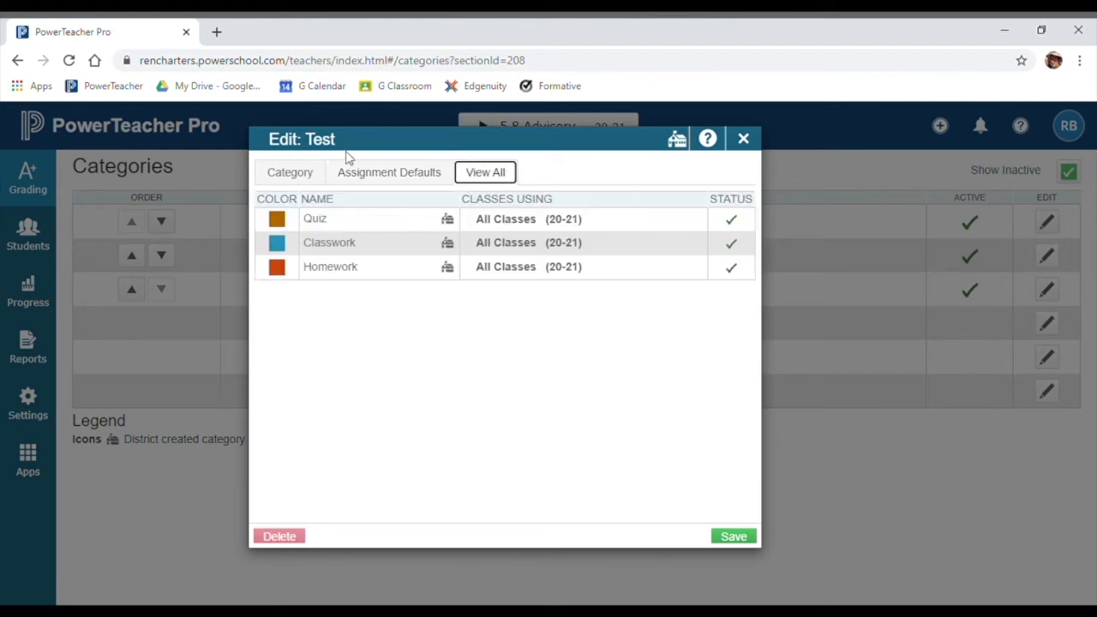
{"action": "left_click", "coordinate": [298, 176]}
{"action": "left_click", "coordinate": [394, 178]}
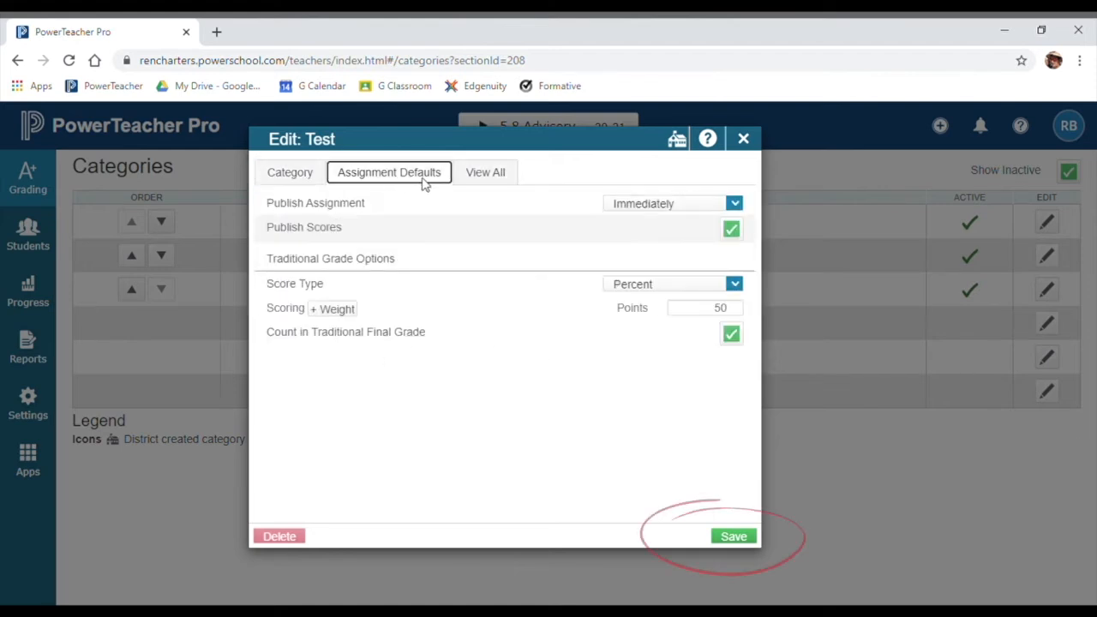
{"action": "left_click", "coordinate": [485, 178]}
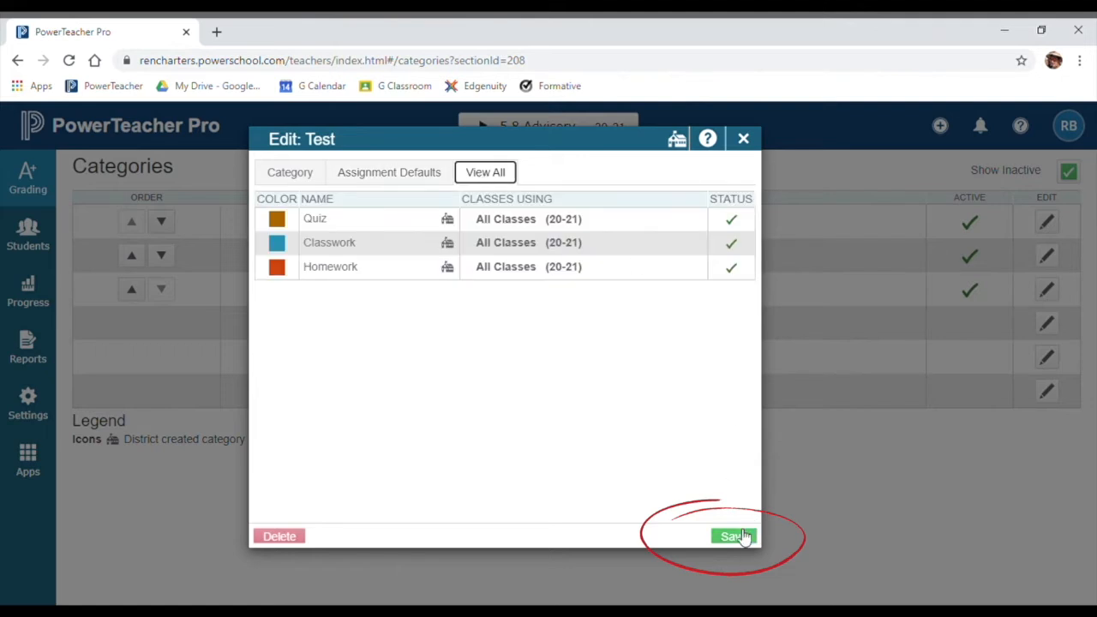
{"action": "left_click", "coordinate": [739, 534]}
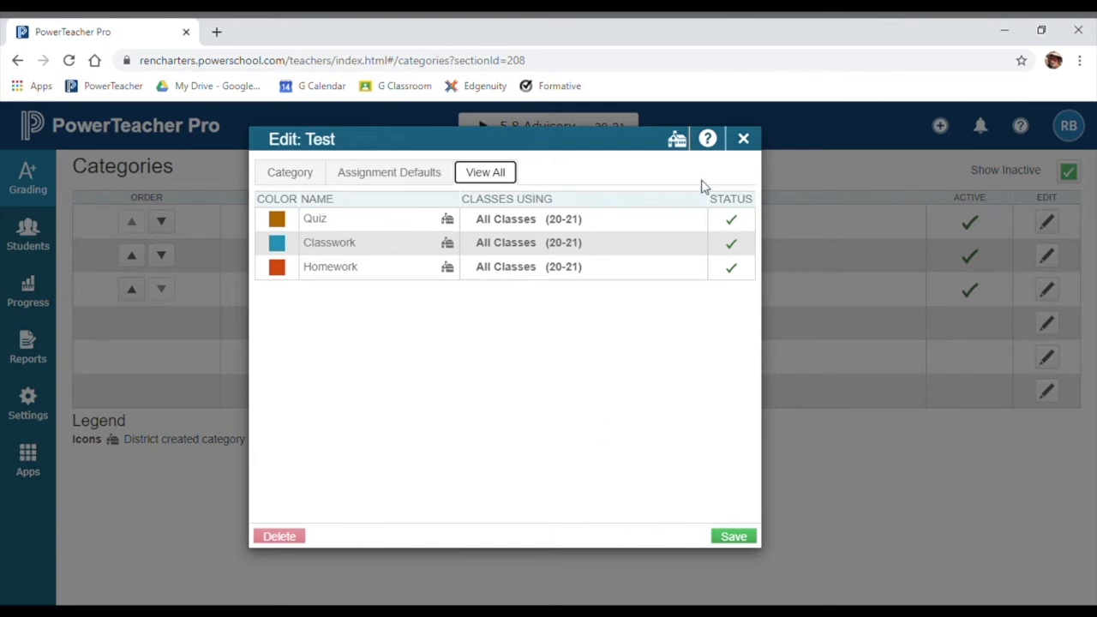
{"action": "left_click", "coordinate": [742, 141]}
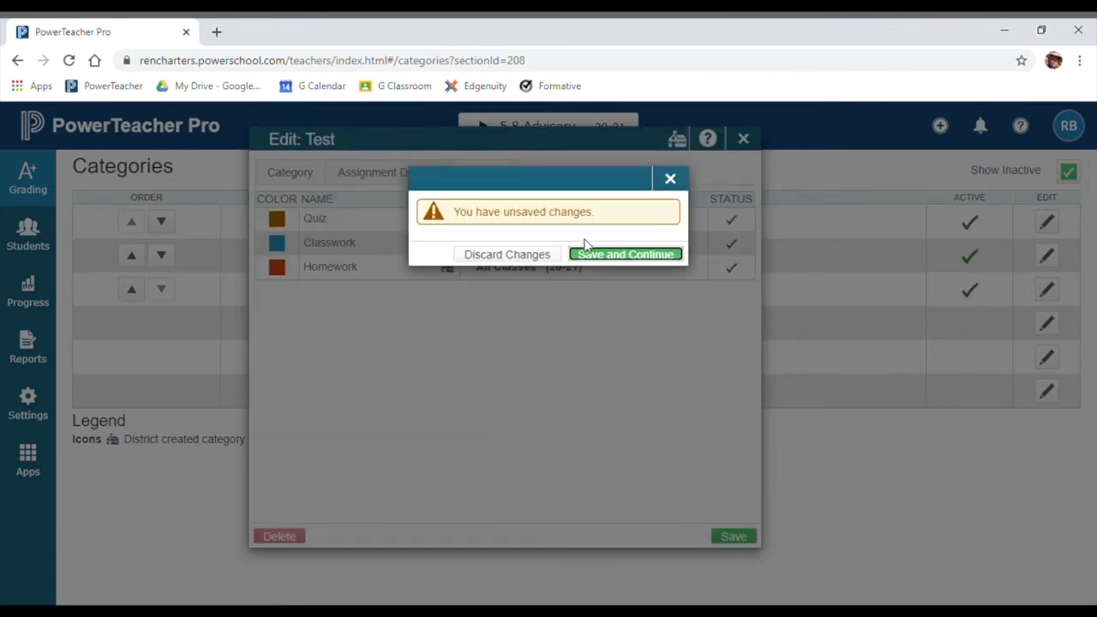
{"action": "left_click", "coordinate": [507, 254]}
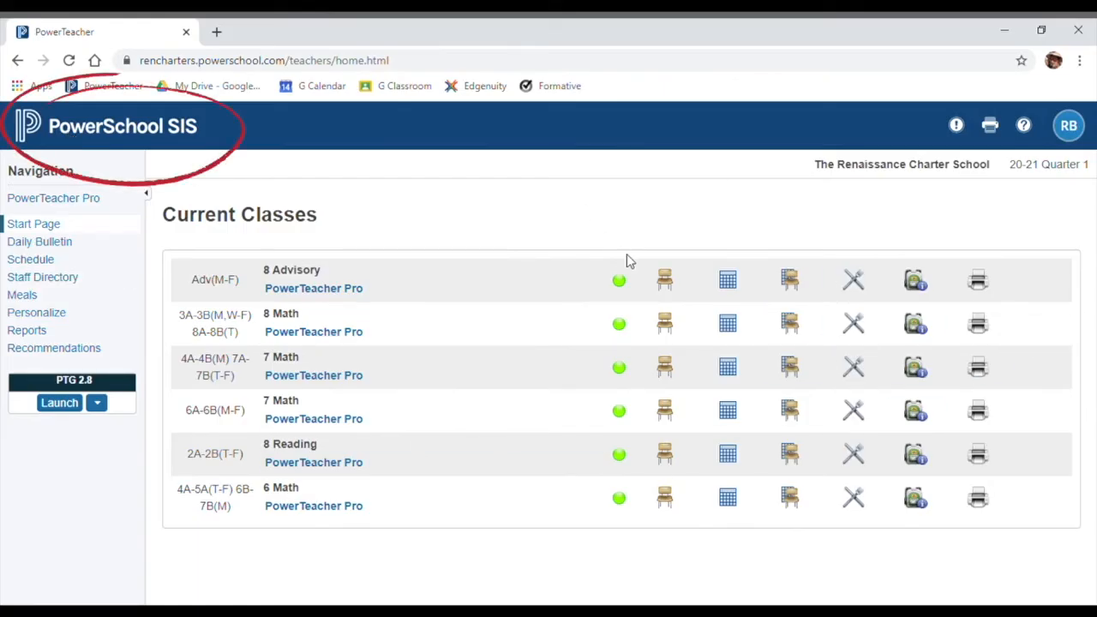
- Go from the PowerSchool SIS start page to PowerTeacher Pro and start creating a new assignment
{"action": "left_click", "coordinate": [65, 201]}
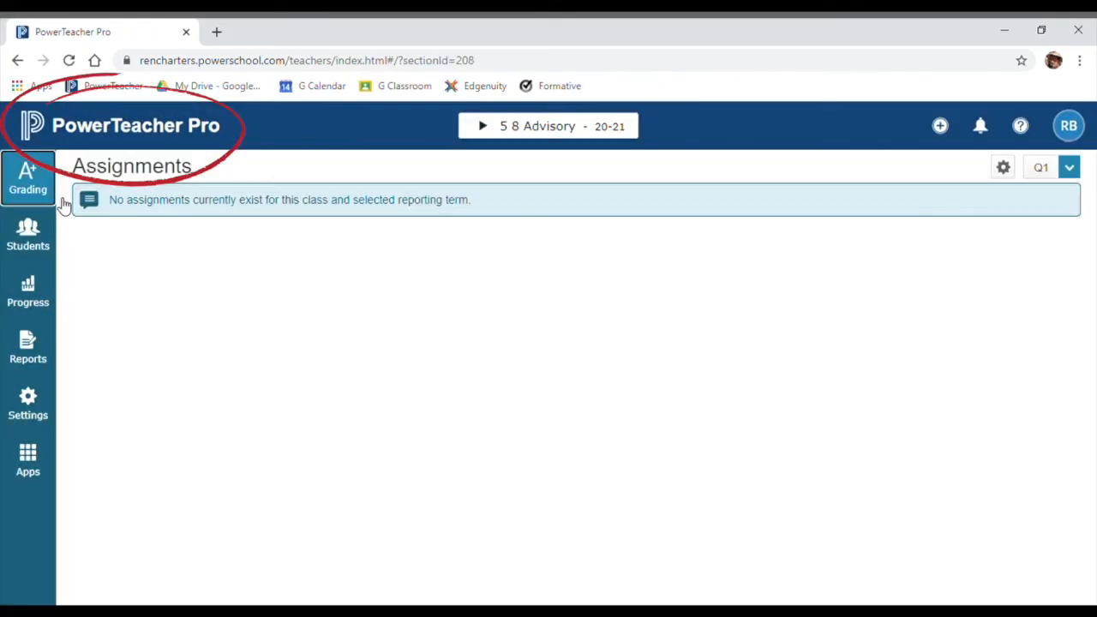
{"action": "left_click", "coordinate": [941, 127]}
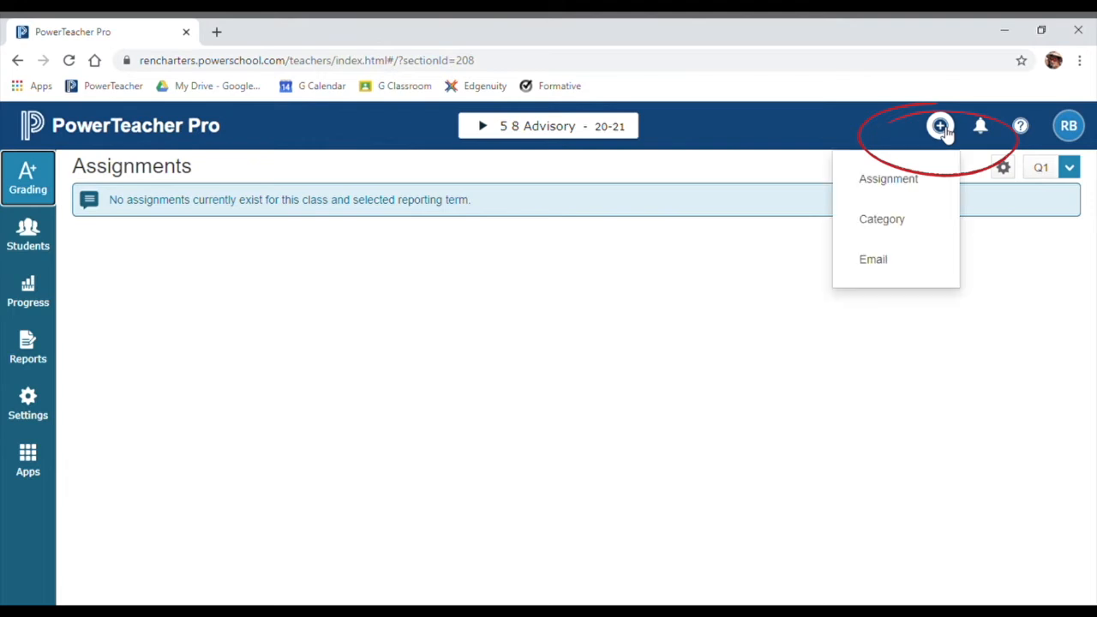
{"action": "left_click", "coordinate": [896, 182]}
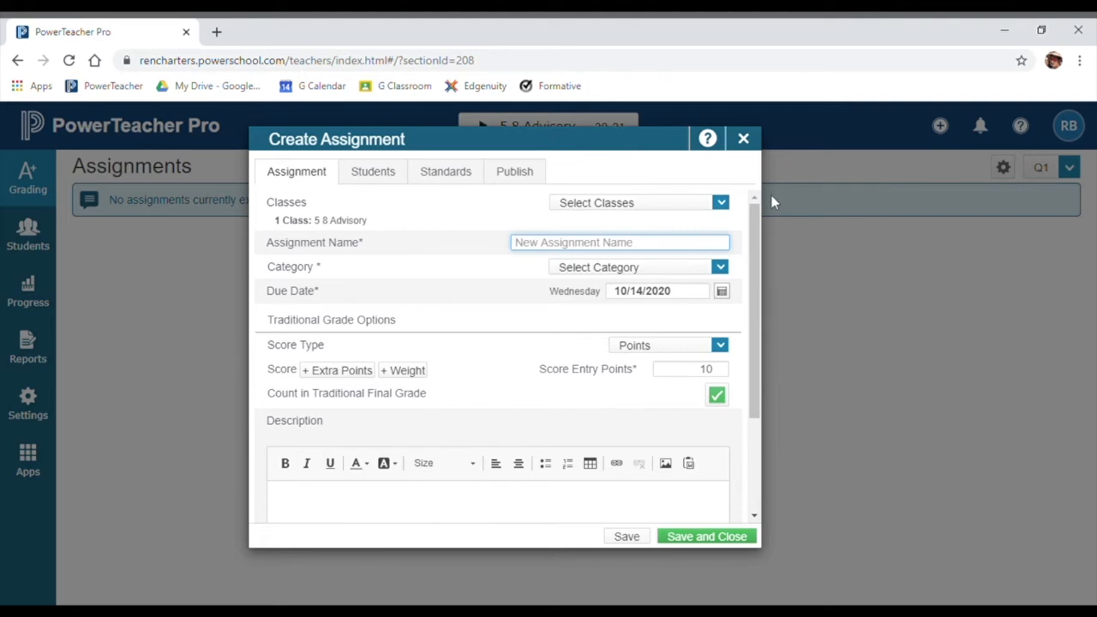
- Check the assignment's class selection, name the assignment Adding Fractions, and assign it to the Classwork category
{"action": "left_click", "coordinate": [721, 203]}
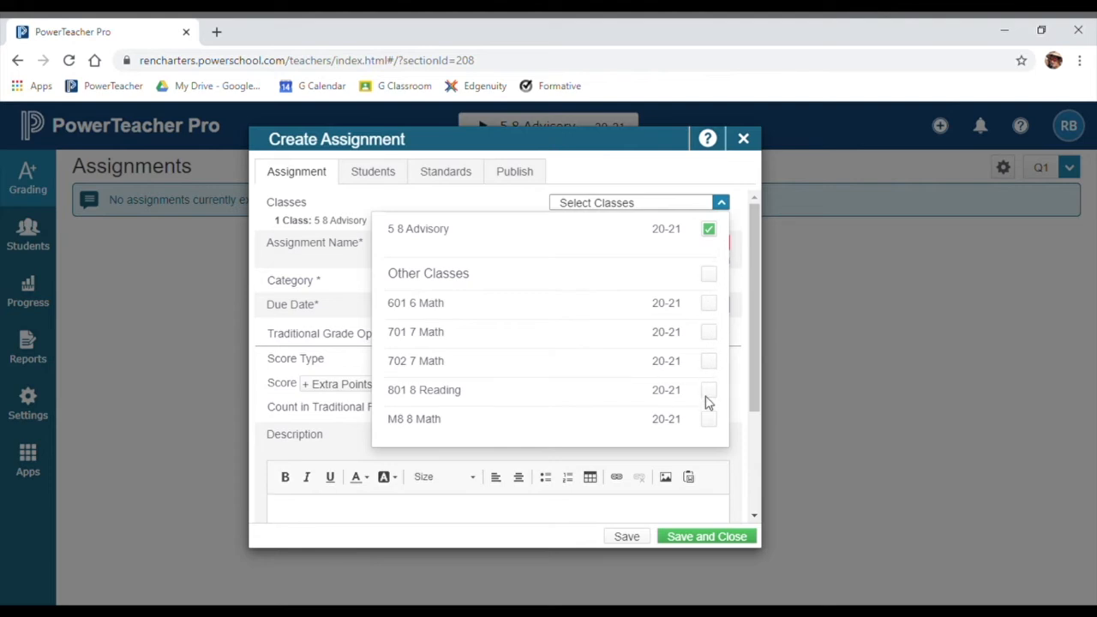
{"action": "left_click", "coordinate": [721, 203]}
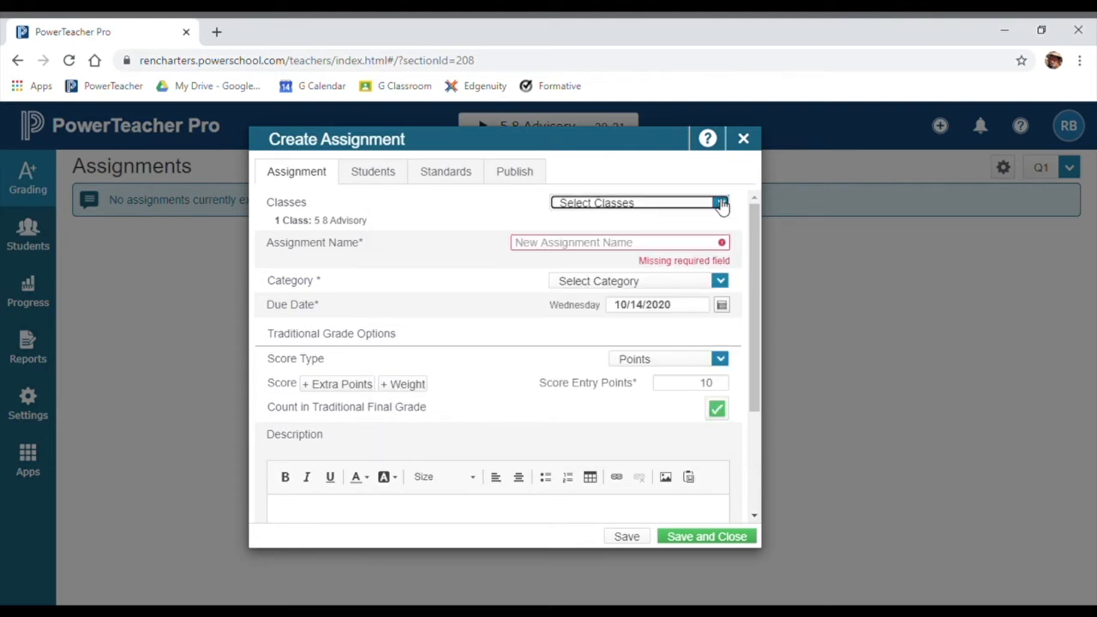
{"action": "left_click", "coordinate": [621, 244]}
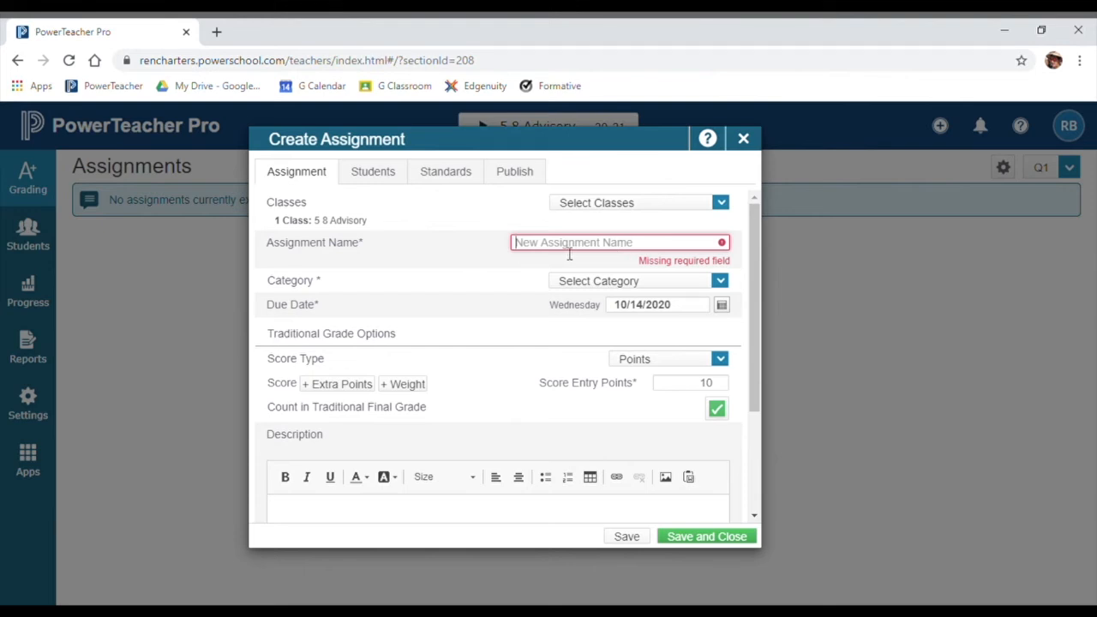
{"action": "type", "text": "Adding Fractions"}
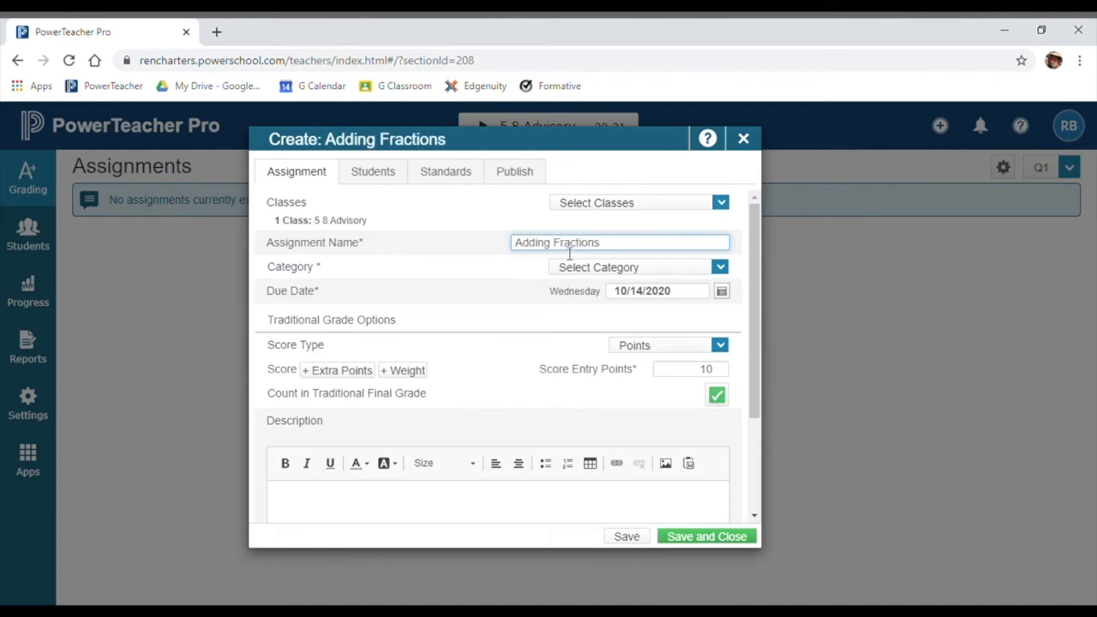
{"action": "left_click", "coordinate": [722, 270]}
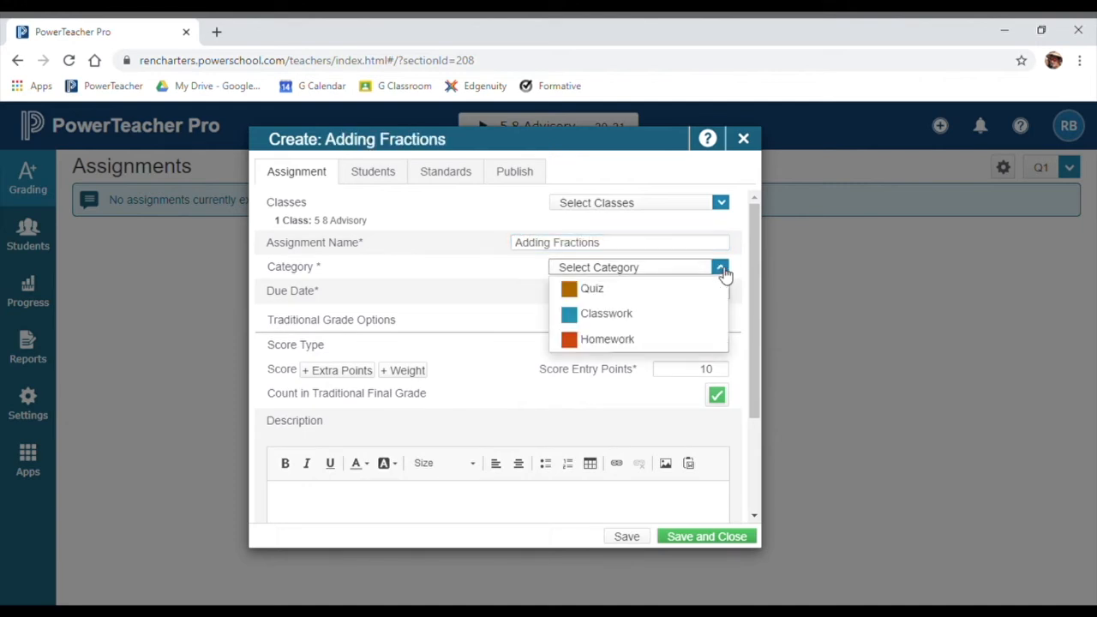
{"action": "left_click", "coordinate": [604, 316]}
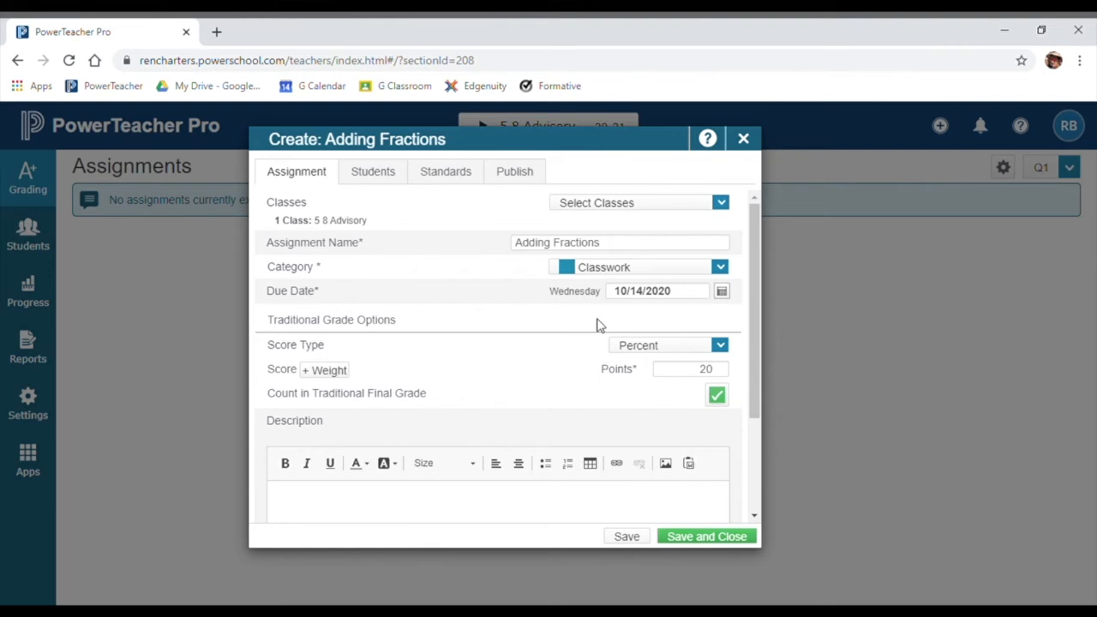
- Examine the due date calendar and the available score types for the Adding Fractions assignment
{"action": "left_click", "coordinate": [725, 292]}
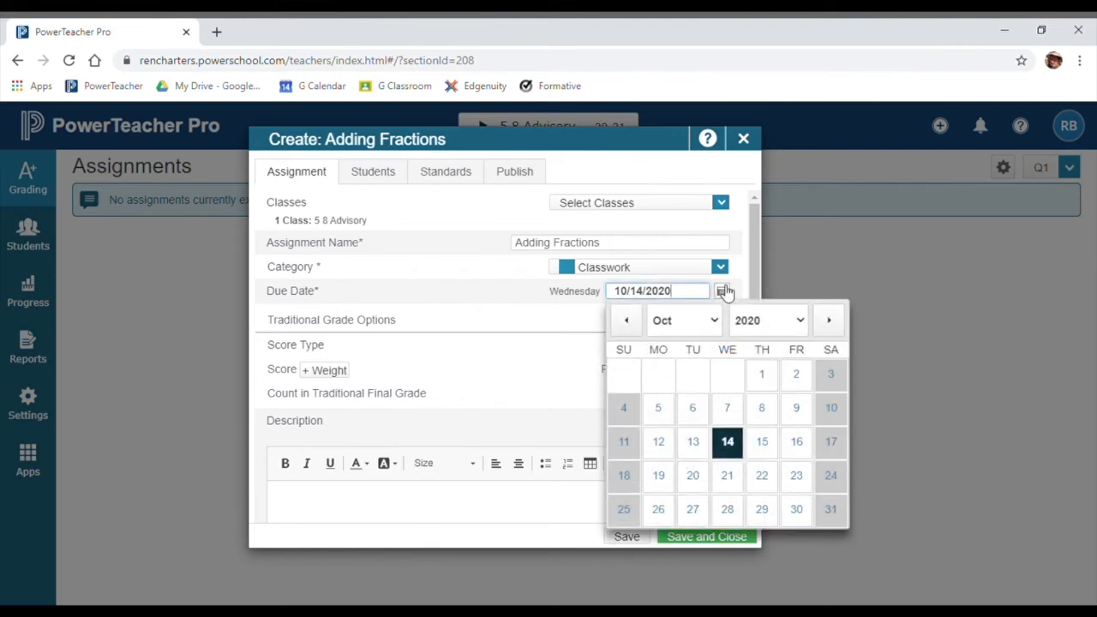
{"action": "left_click", "coordinate": [723, 293]}
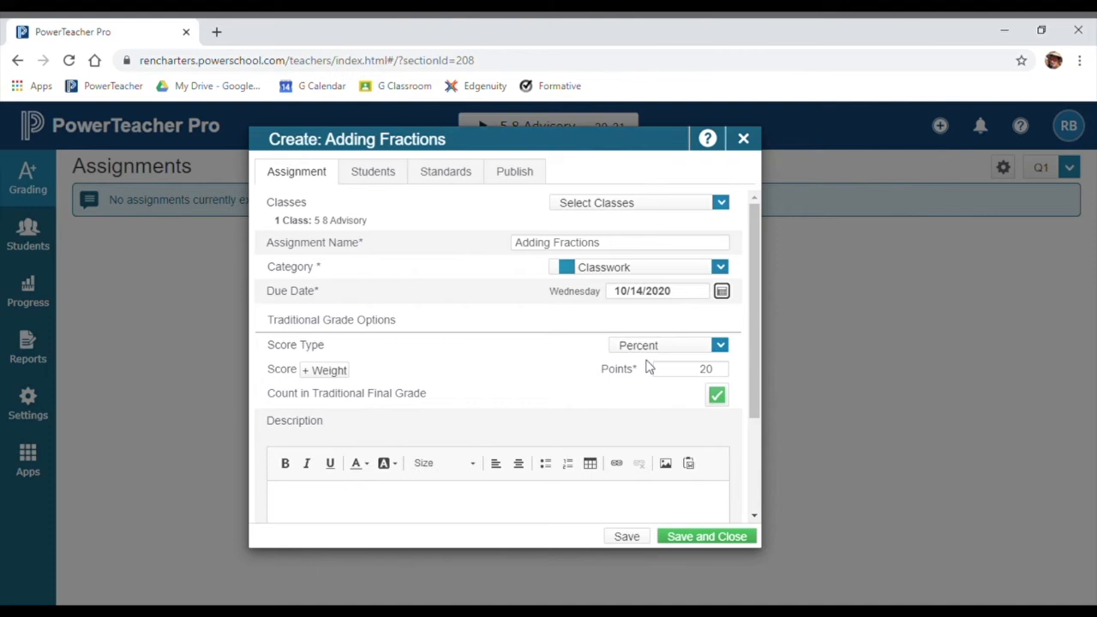
{"action": "left_click", "coordinate": [720, 348]}
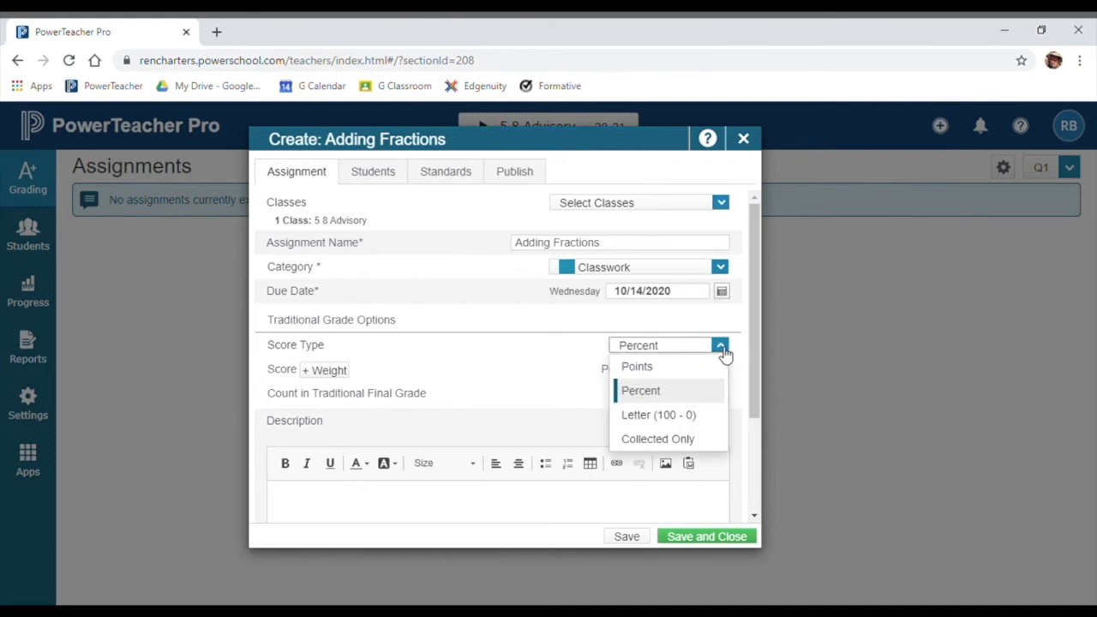
{"action": "left_click", "coordinate": [721, 346]}
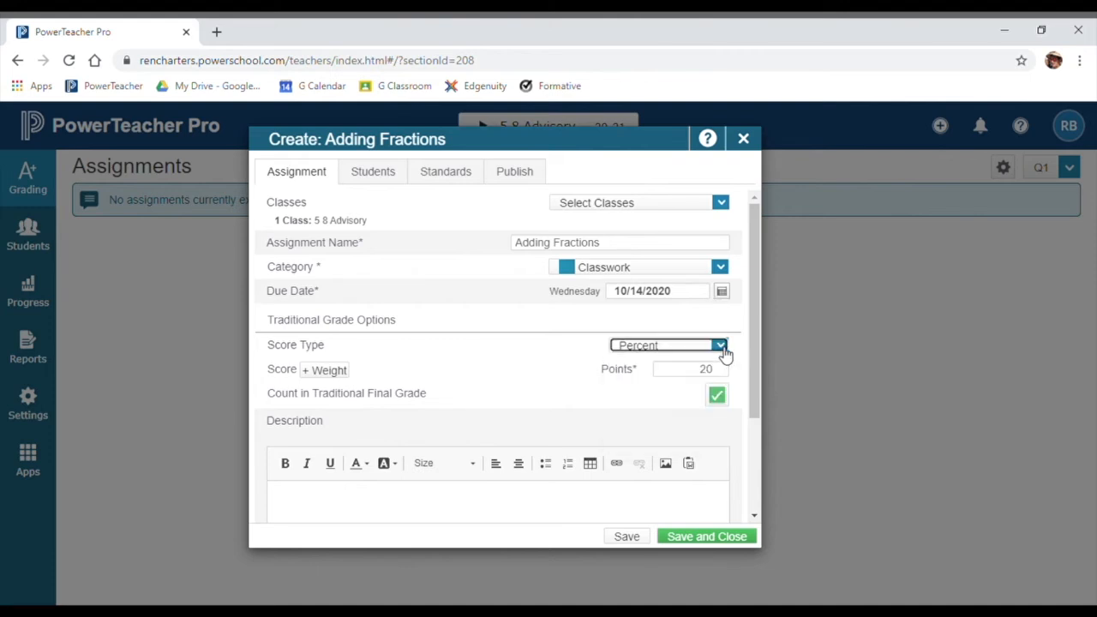
{"action": "left_click", "coordinate": [722, 348]}
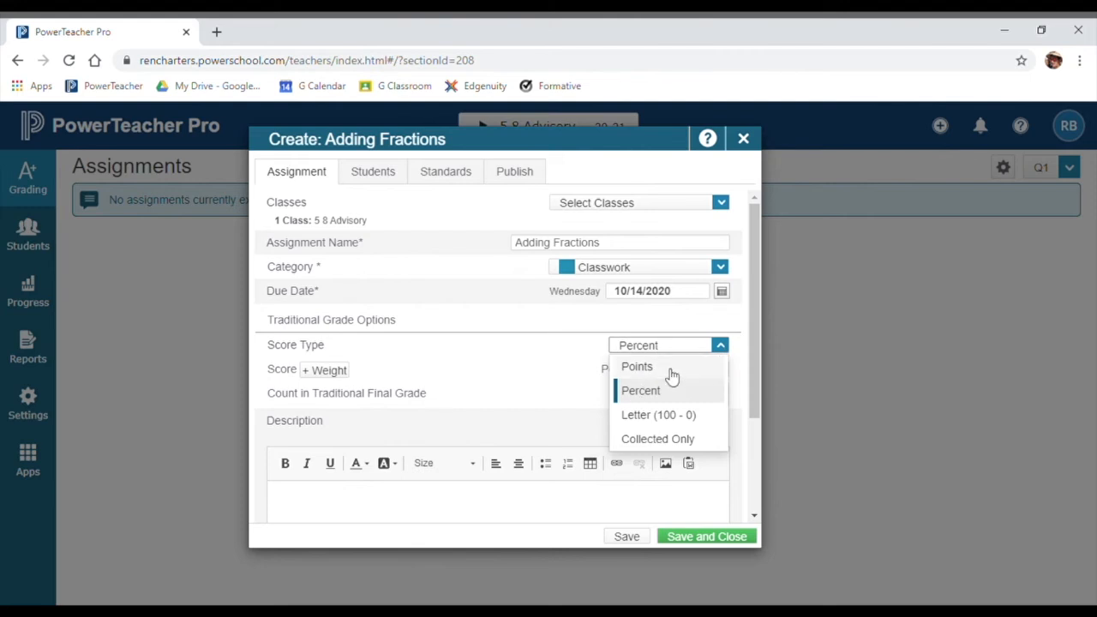
{"action": "left_click", "coordinate": [573, 351]}
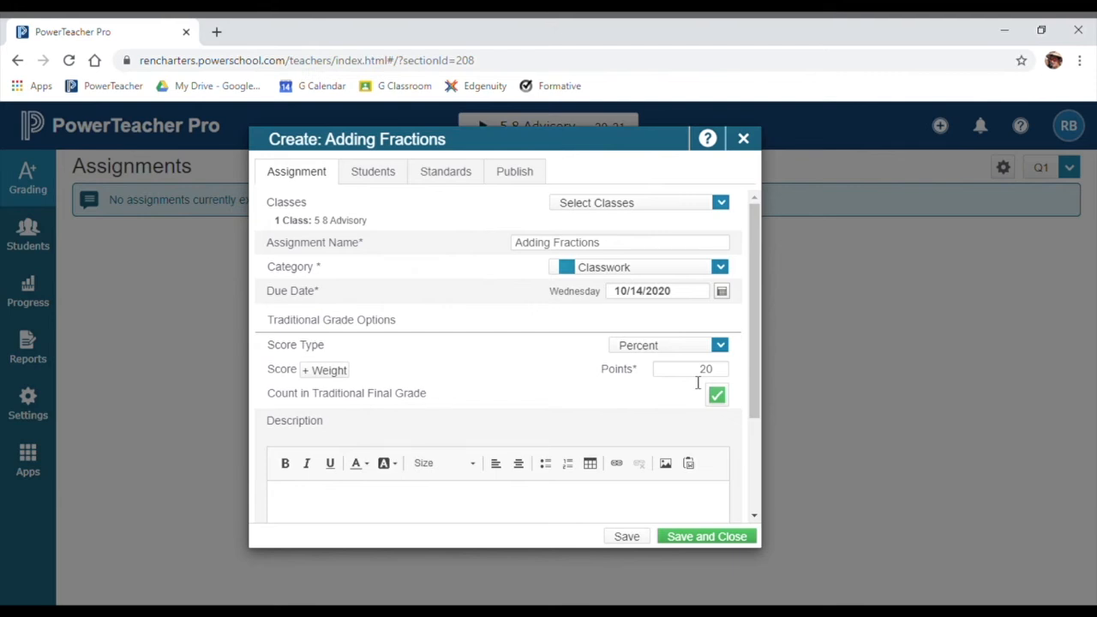
- Enter Edgenuity as the assignment's description and check which students the assignment applies to
{"action": "left_click", "coordinate": [309, 505]}
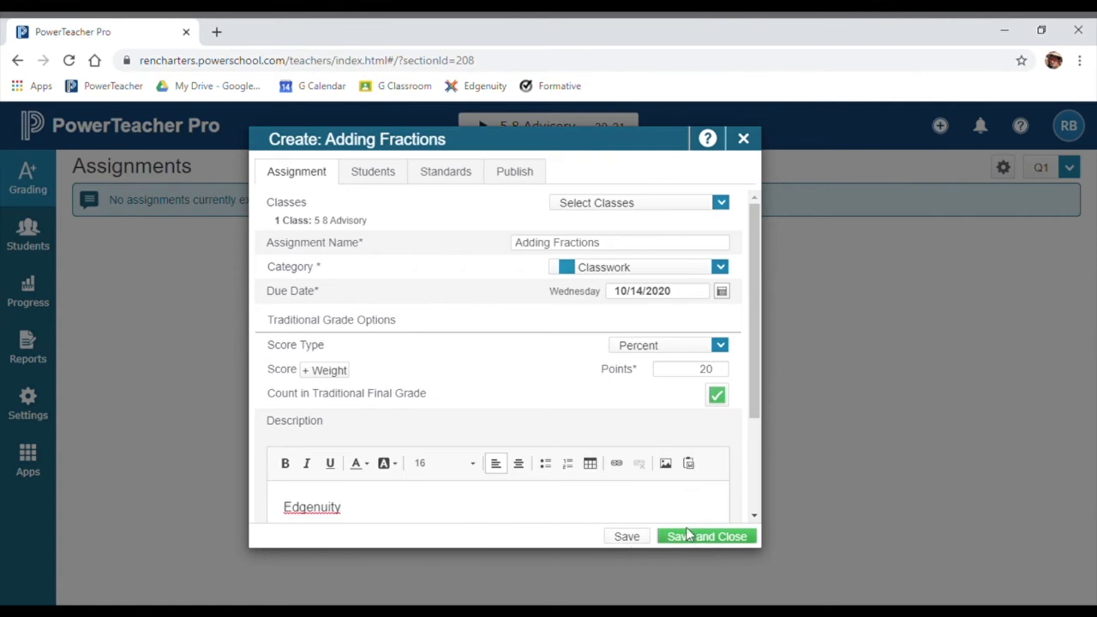
{"action": "left_click", "coordinate": [382, 172]}
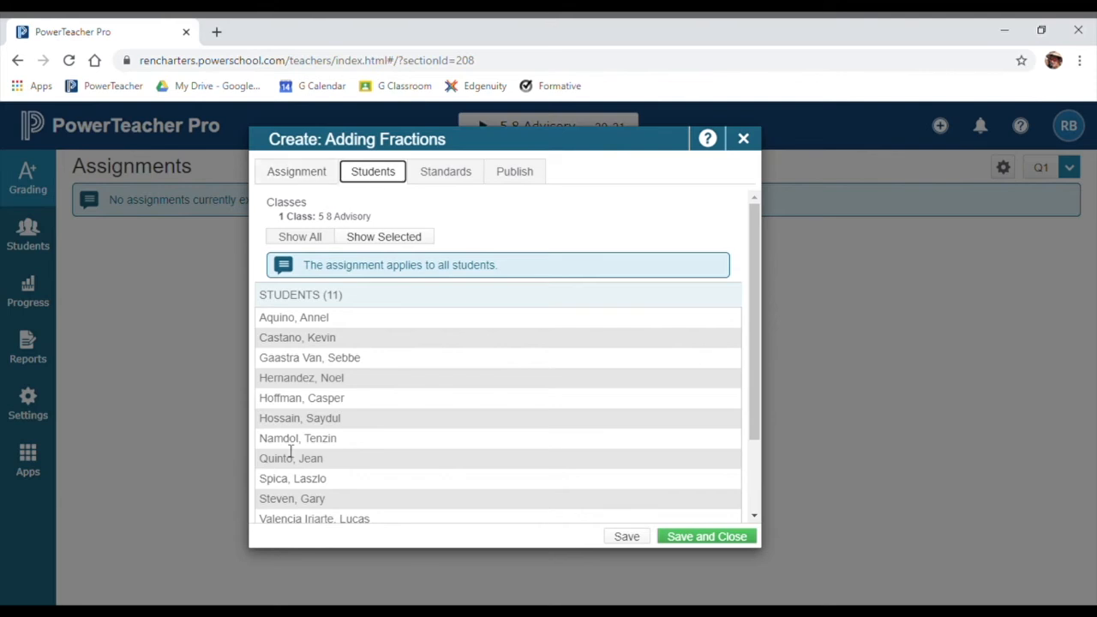
{"action": "left_click", "coordinate": [296, 172]}
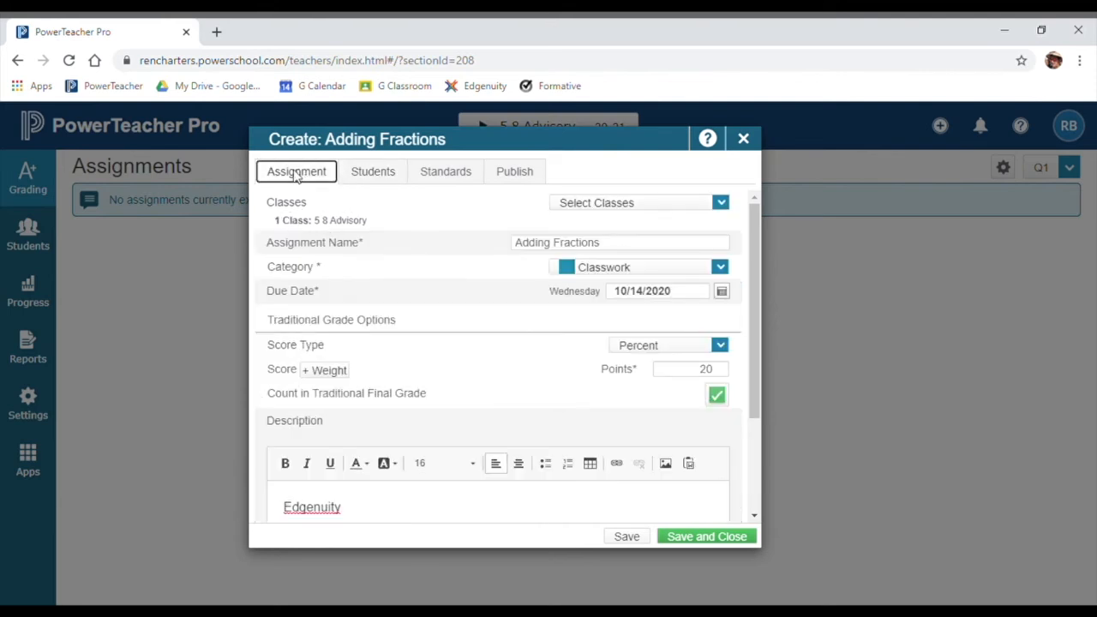
- Close the Adding Fractions assignment, return to the PowerSchool SIS start page, and reopen PowerTeacher Pro
{"action": "left_click", "coordinate": [722, 538]}
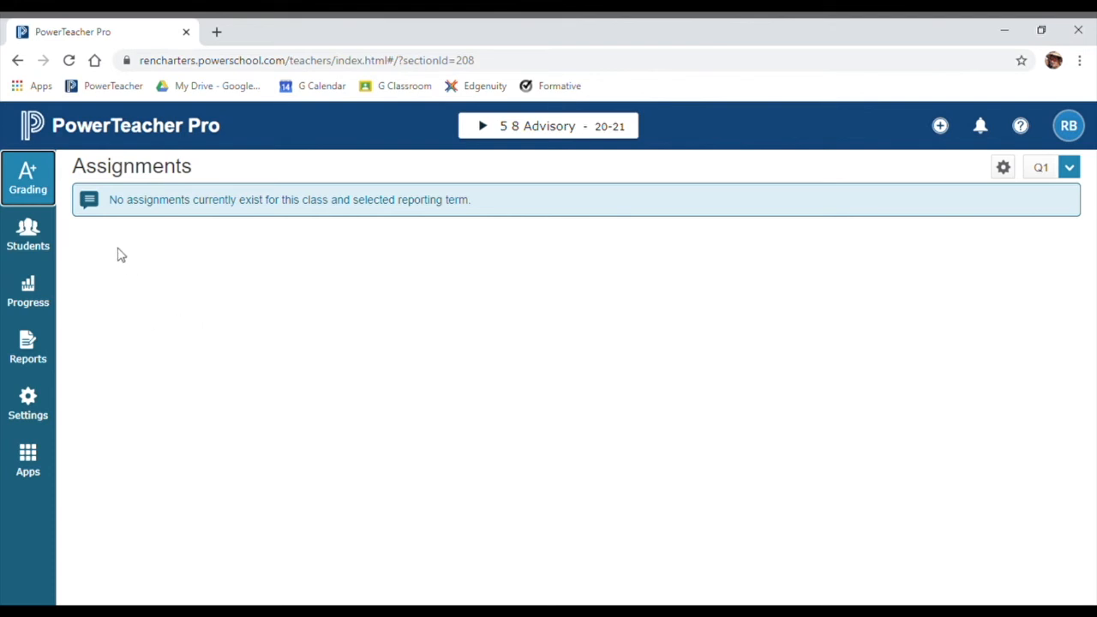
{"action": "left_click", "coordinate": [61, 129]}
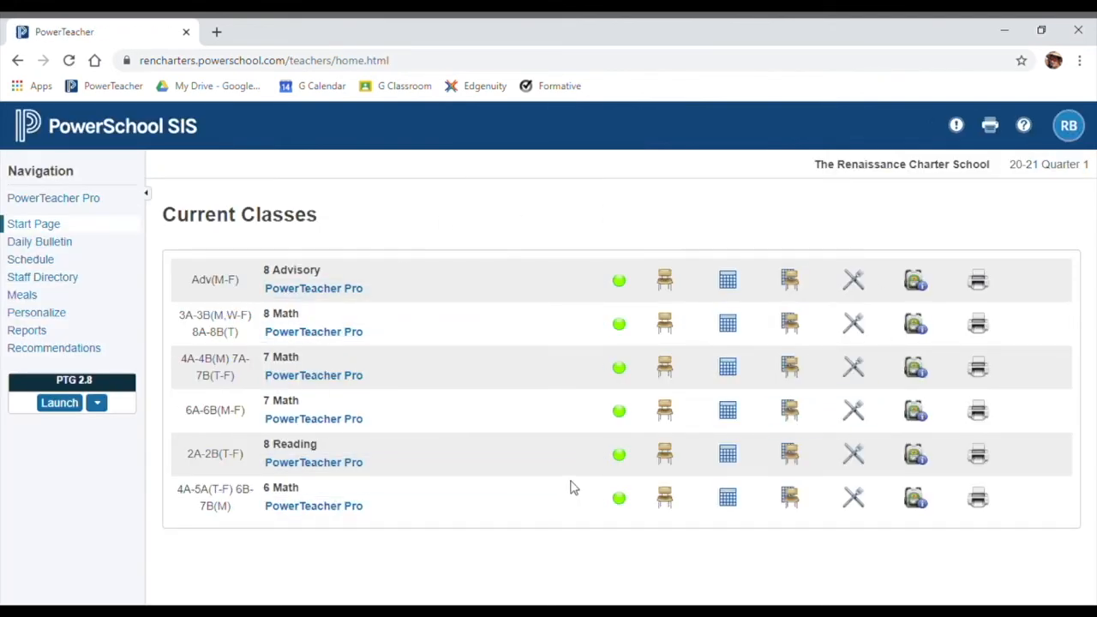
{"action": "left_click", "coordinate": [57, 204]}
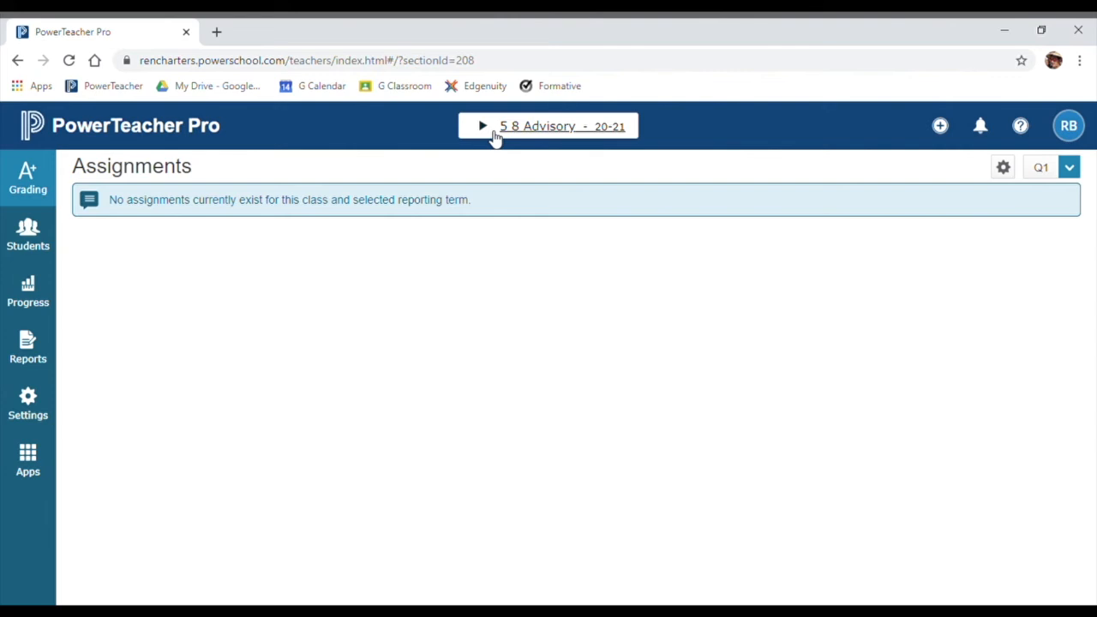
- Switch to the M8 8 Math class and open its Congruence quiz for scoring
{"action": "left_click", "coordinate": [495, 137]}
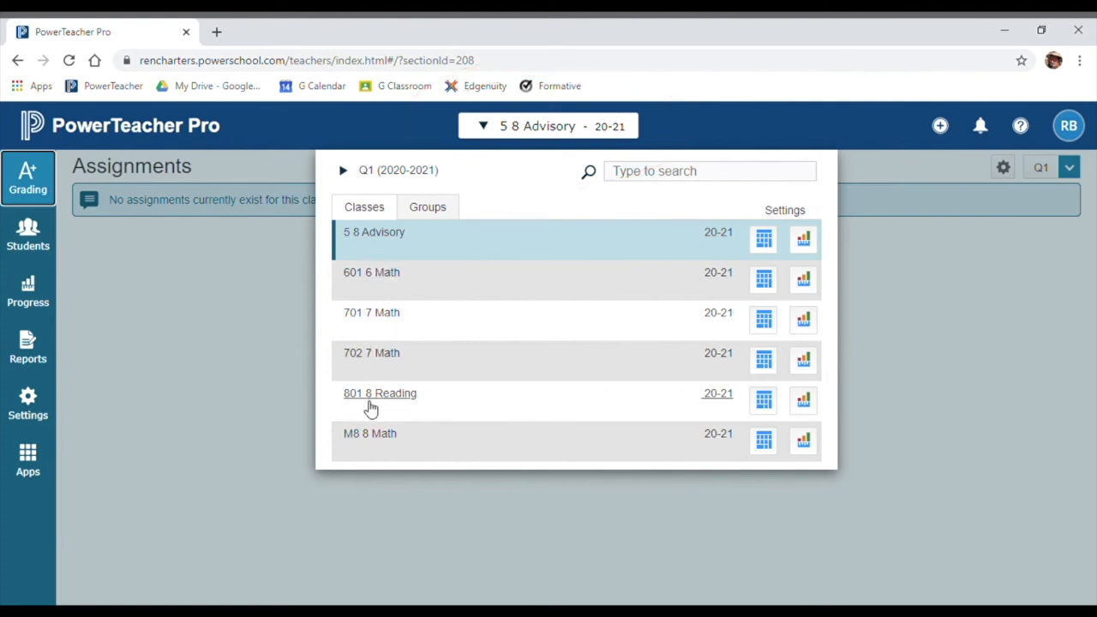
{"action": "left_click", "coordinate": [371, 440]}
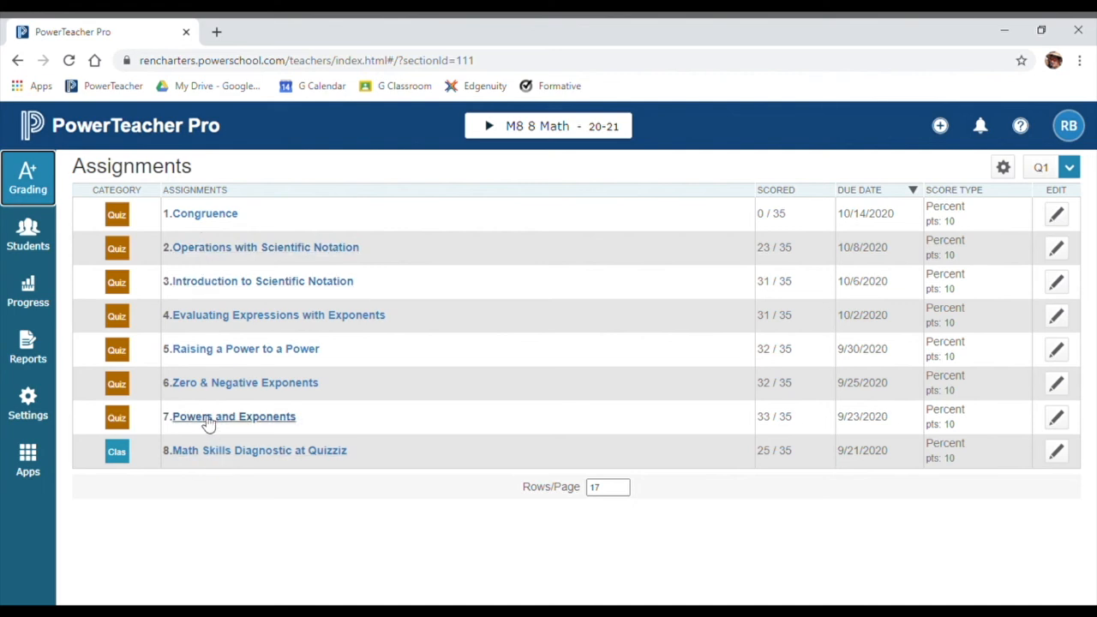
{"action": "left_click", "coordinate": [229, 220]}
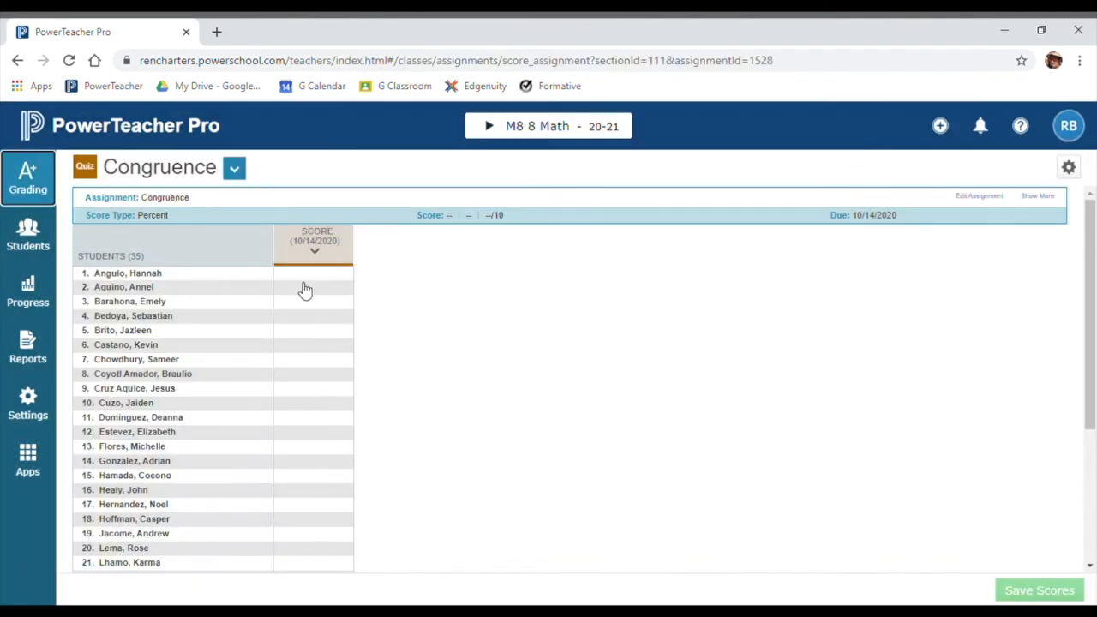
- Examine the Congruence quiz's student list and the score entry keypad for the first student
{"action": "scroll", "coordinate": [307, 284], "scroll_direction": "down", "scroll_amount": 1}
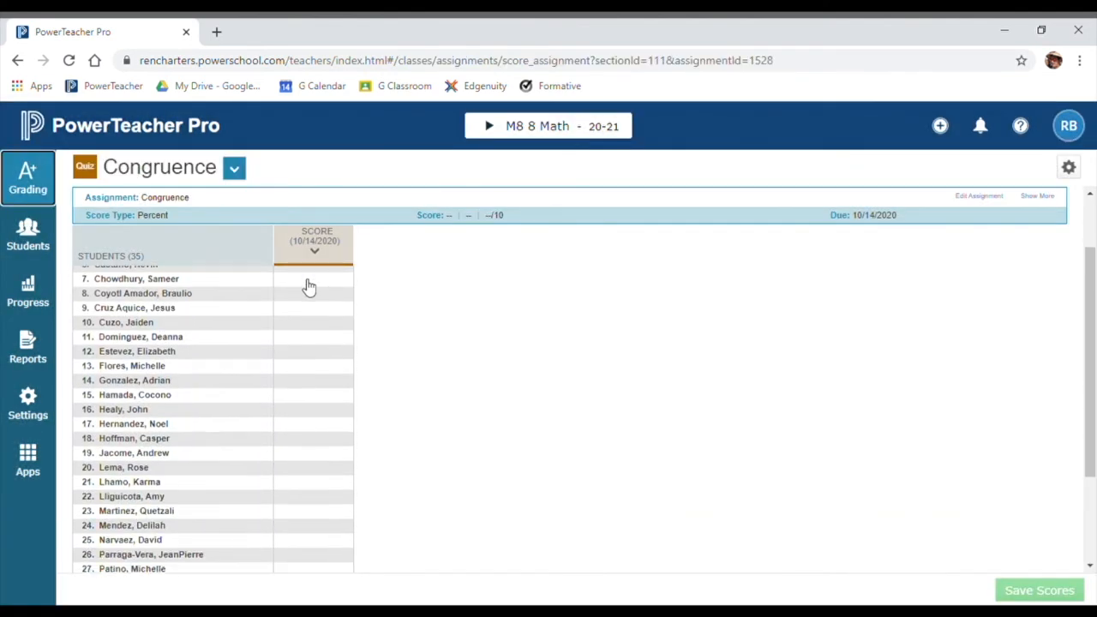
{"action": "scroll", "coordinate": [300, 493], "scroll_direction": "down", "scroll_amount": 2}
{"action": "scroll", "coordinate": [302, 487], "scroll_direction": "up", "scroll_amount": 2}
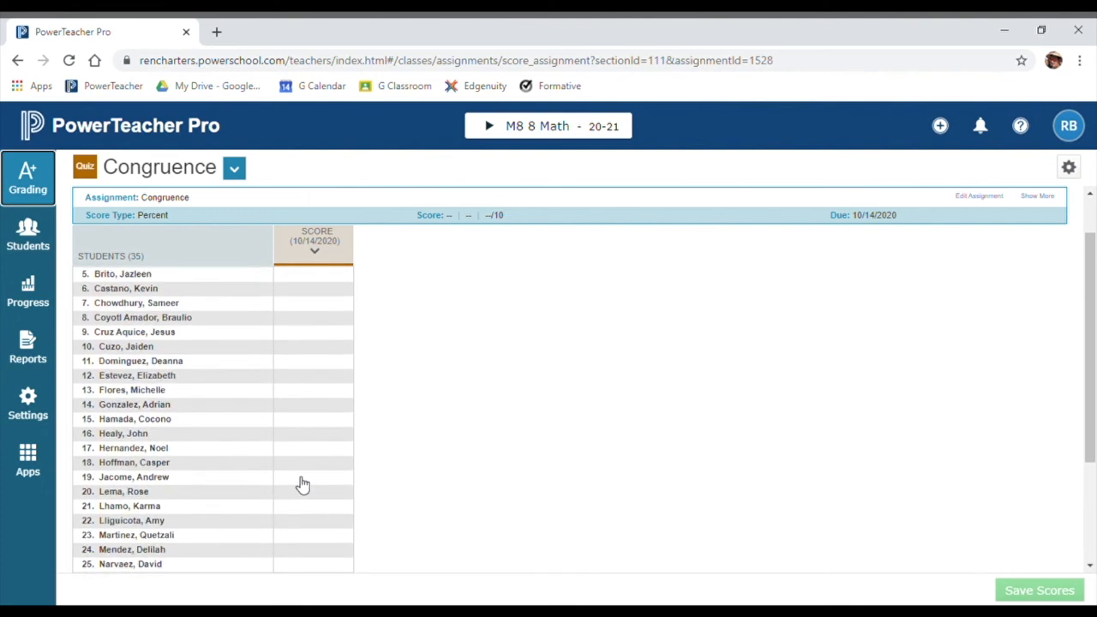
{"action": "scroll", "coordinate": [304, 473], "scroll_direction": "down", "scroll_amount": 1}
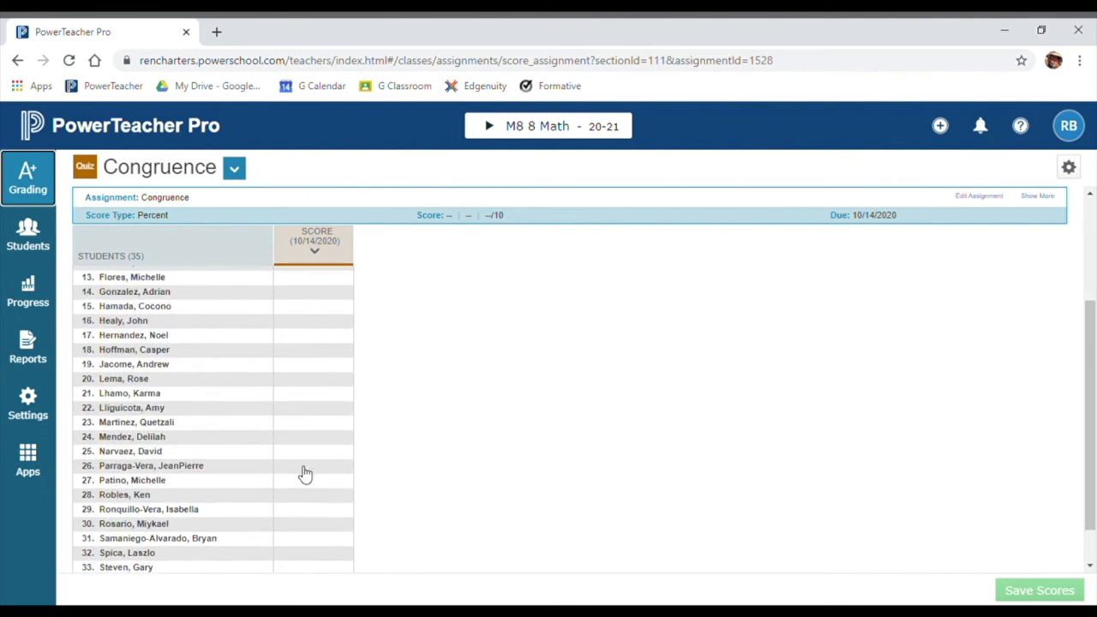
{"action": "scroll", "coordinate": [304, 459], "scroll_direction": "up", "scroll_amount": 2}
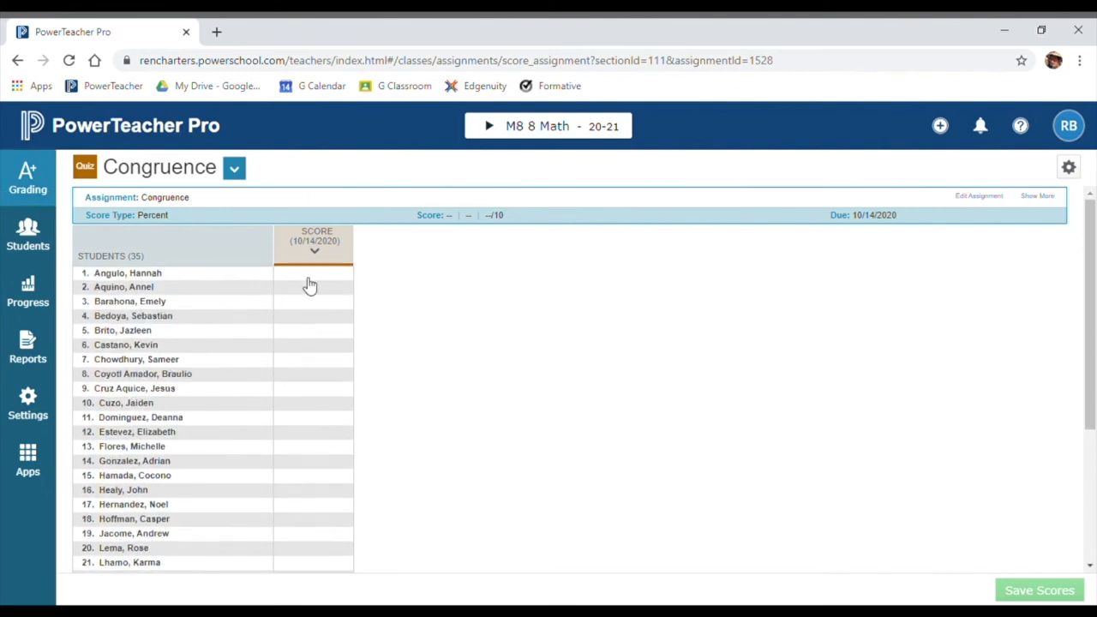
{"action": "left_click", "coordinate": [308, 278]}
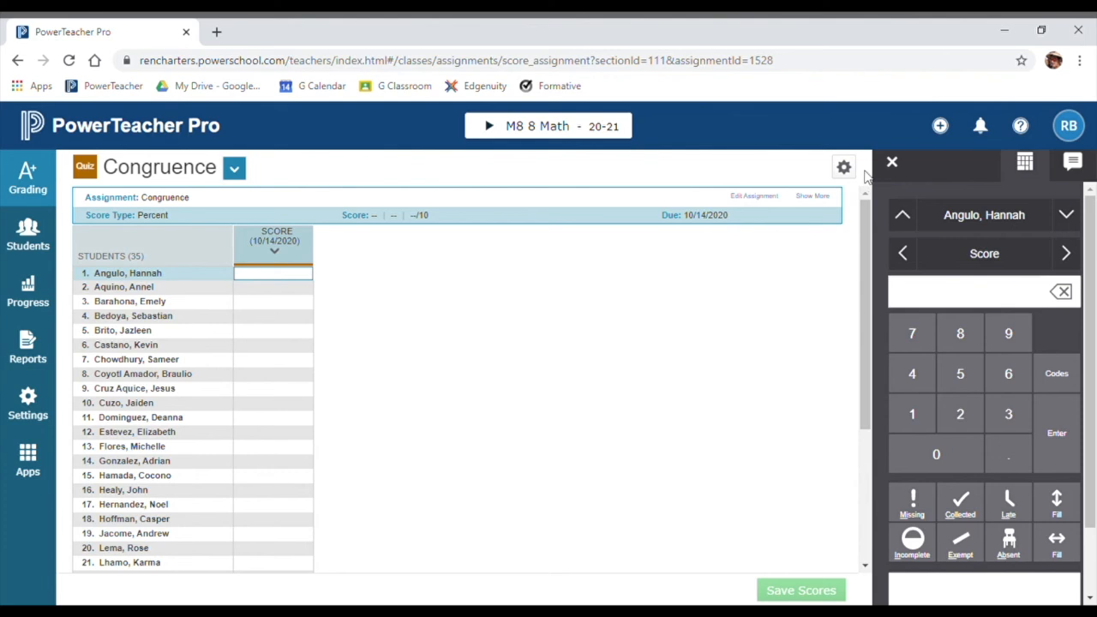
{"action": "left_click", "coordinate": [892, 162]}
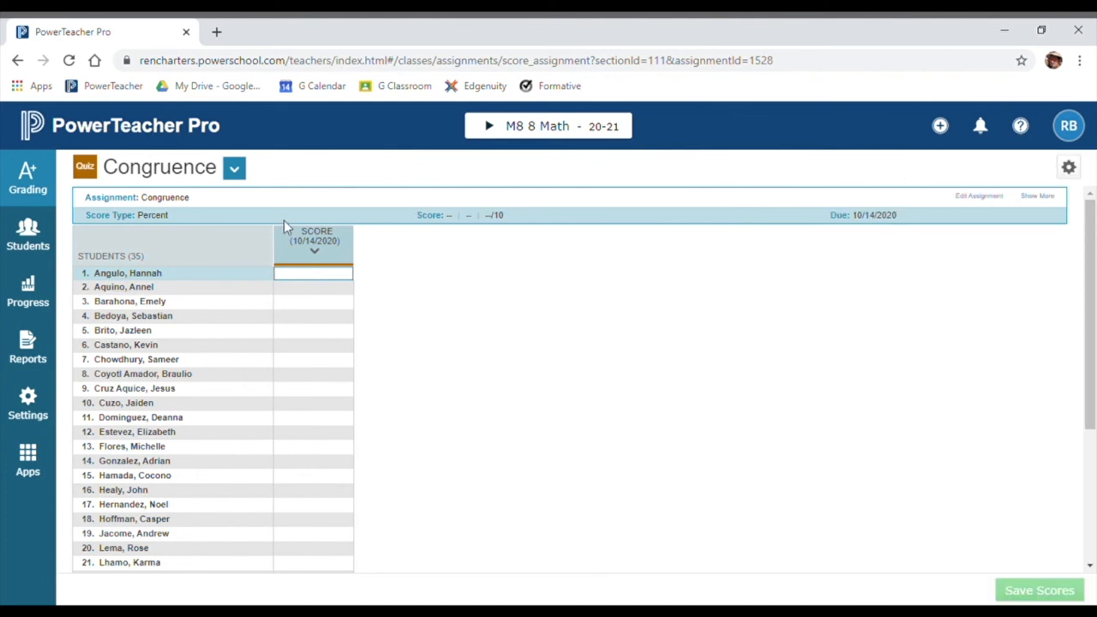
{"action": "scroll", "coordinate": [629, 279], "scroll_direction": "down", "scroll_amount": 3}
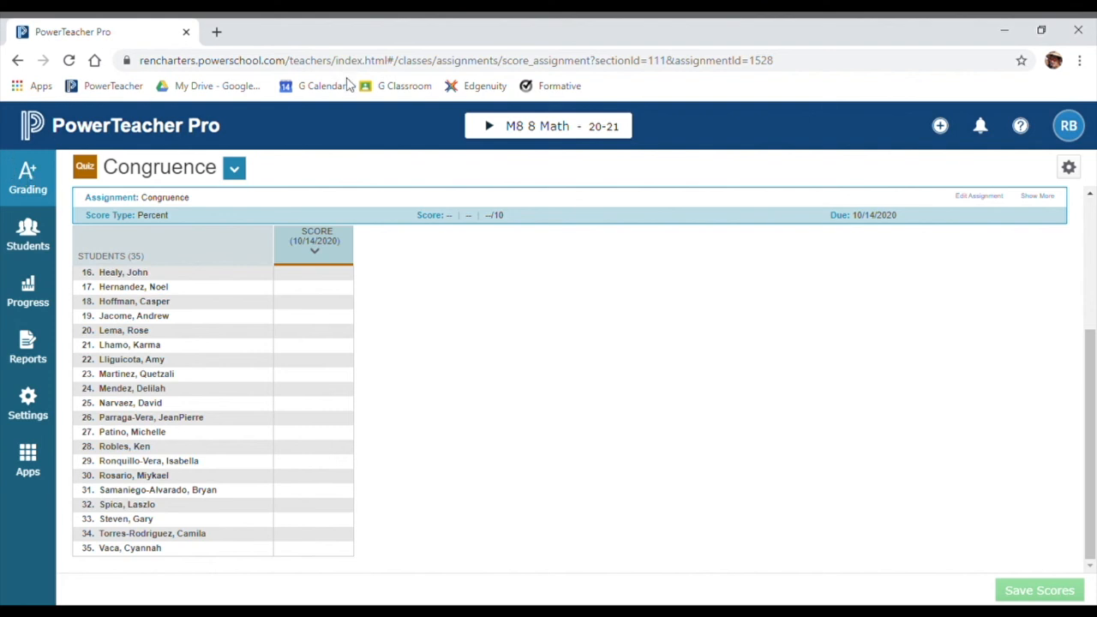
- Open the scoresheet of the 701 7 Math class and go down the students' Math Skills Diagnostic at Quizziz scores
{"action": "left_click", "coordinate": [515, 127]}
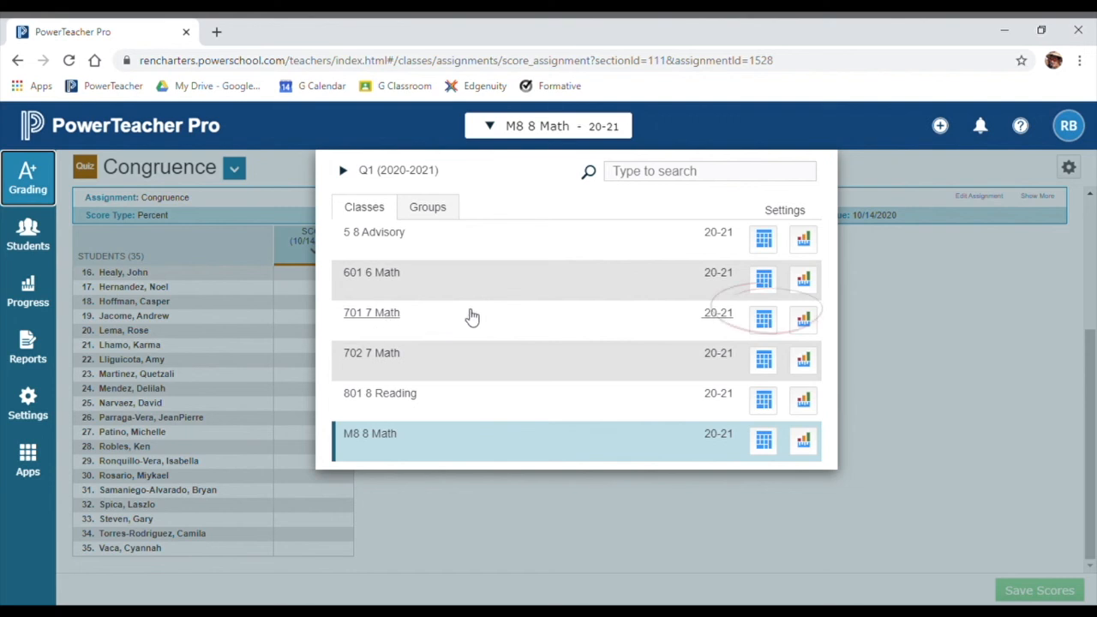
{"action": "left_click", "coordinate": [763, 319]}
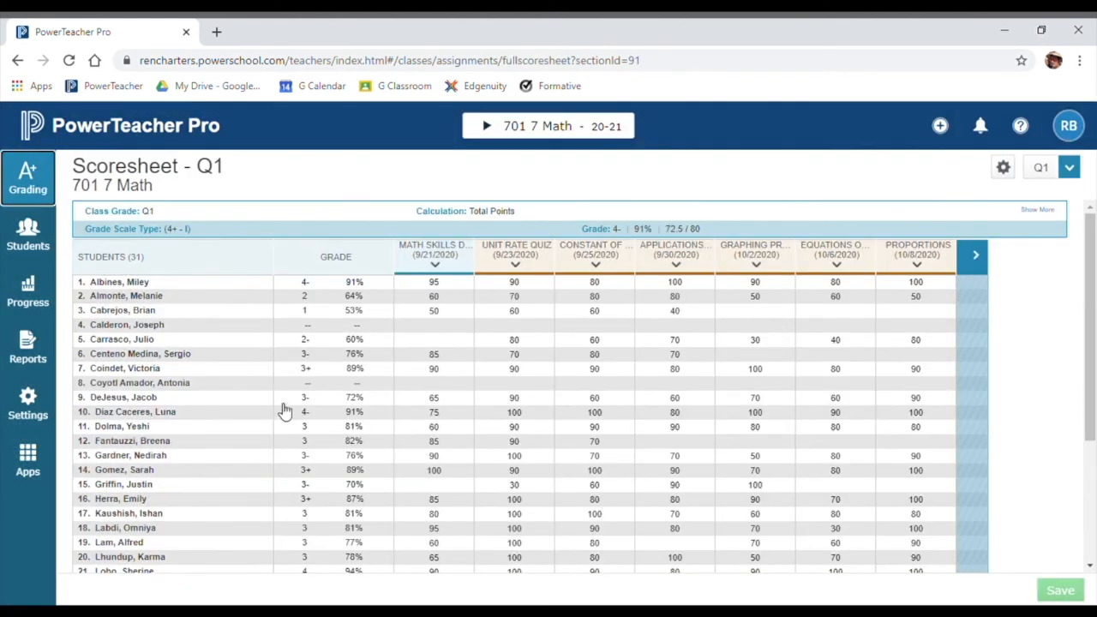
{"action": "left_click", "coordinate": [444, 285]}
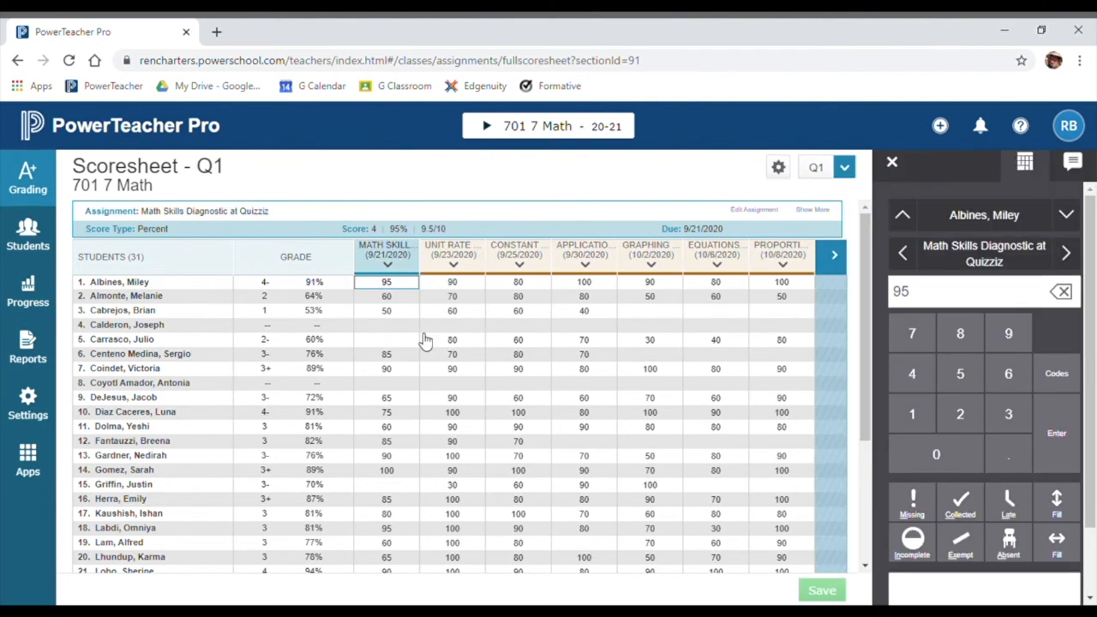
{"action": "key", "text": "Down"}
{"action": "key", "text": "Down"}
{"action": "key", "text": "Down"}
{"action": "key", "text": "Down"}
{"action": "key", "text": "Down"}
{"action": "key", "text": "Down"}
{"action": "key", "text": "Down"}
{"action": "key", "text": "Down"}
{"action": "key", "text": "Down"}
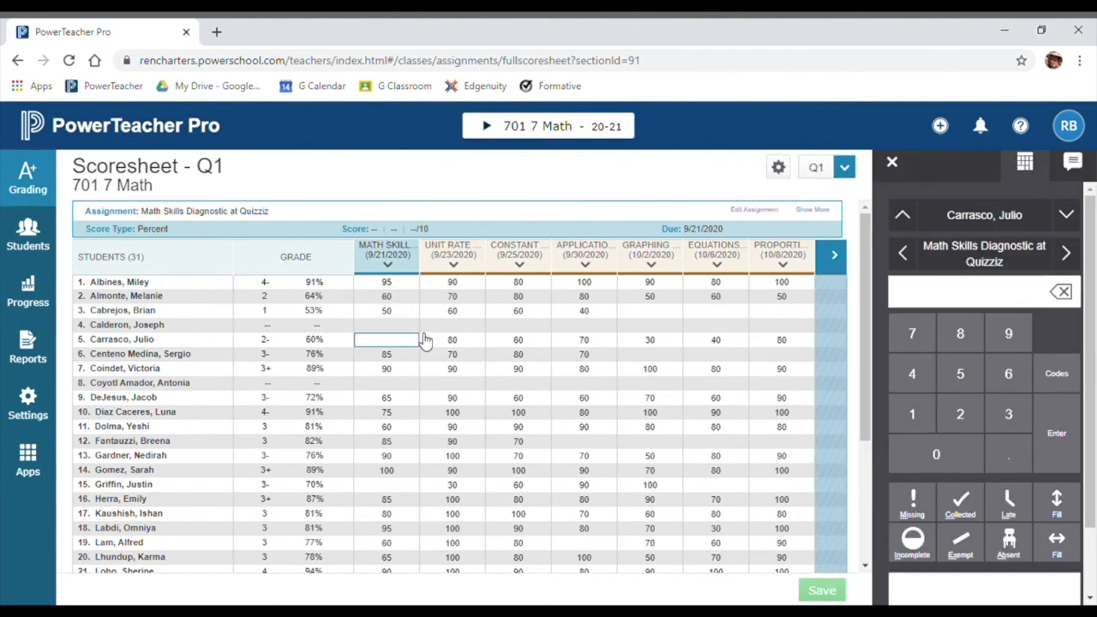
{"action": "key", "text": "Down"}
{"action": "key", "text": "Down"}
{"action": "key", "text": "Down"}
{"action": "key", "text": "Down"}
{"action": "key", "text": "Down"}
{"action": "key", "text": "Down"}
{"action": "key", "text": "Down"}
{"action": "key", "text": "Down"}
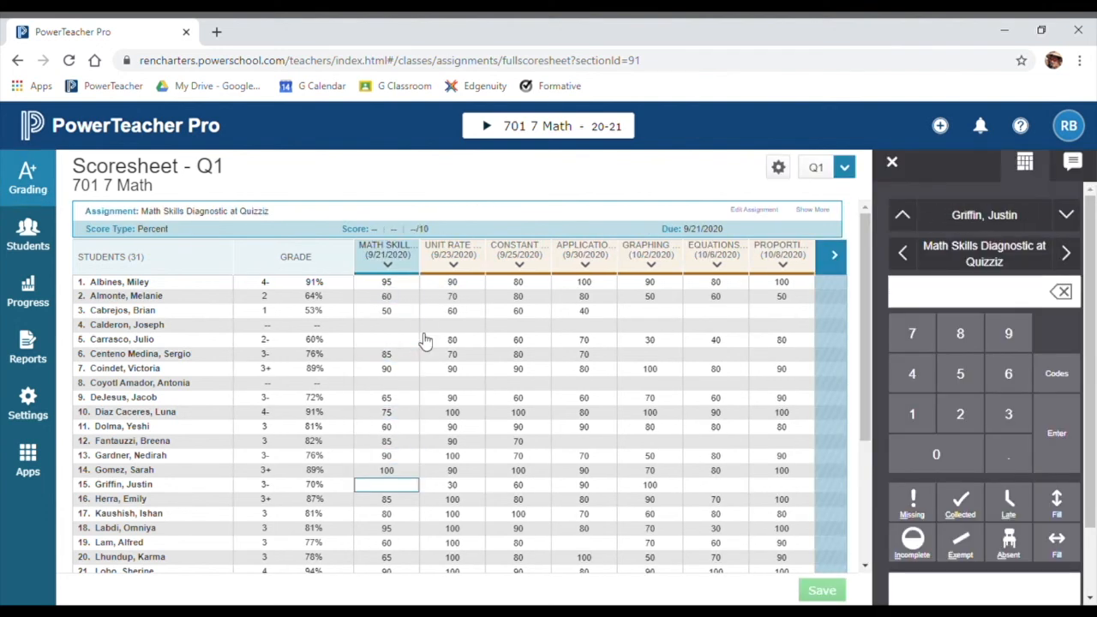
- Go down the students' Unit Rate Quiz scores in the 701 7 Math scoresheet
{"action": "left_click", "coordinate": [459, 293]}
{"action": "key", "text": "Down"}
{"action": "key", "text": "Down"}
{"action": "key", "text": "Down"}
{"action": "key", "text": "Down"}
{"action": "key", "text": "Down"}
{"action": "key", "text": "Down"}
{"action": "key", "text": "Down"}
{"action": "key", "text": "Down"}
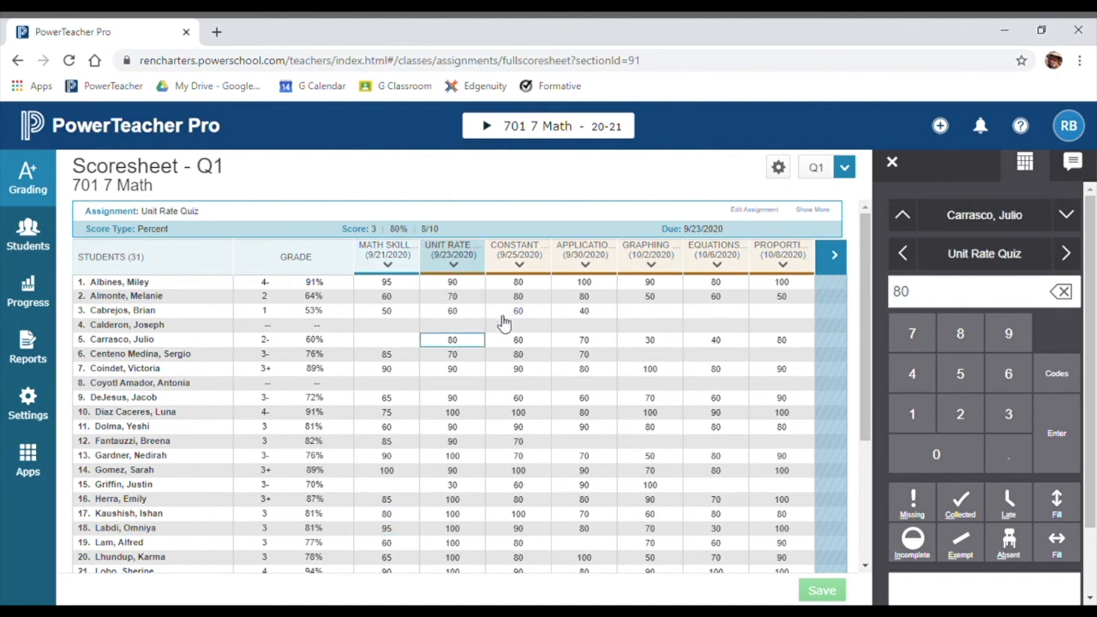
{"action": "key", "text": "Down"}
{"action": "key", "text": "Down"}
{"action": "key", "text": "Down"}
{"action": "key", "text": "Down"}
{"action": "key", "text": "Down"}
{"action": "key", "text": "Down"}
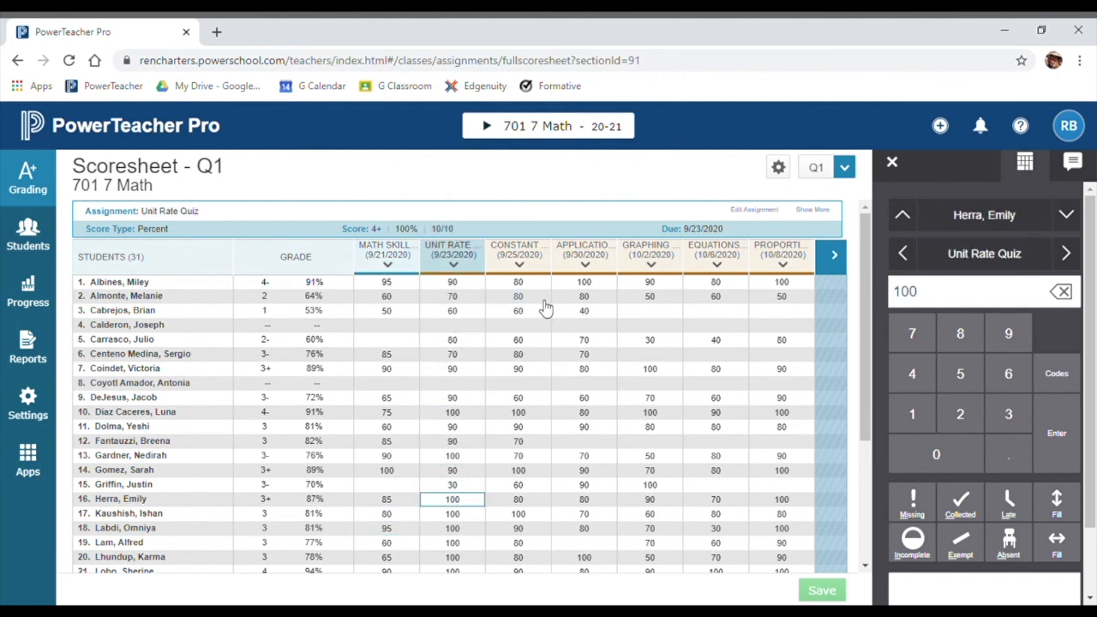
- Go down the students' Applications of Unit Rate scores from the first student to the 28th
{"action": "left_click", "coordinate": [595, 287]}
{"action": "key", "text": "Down"}
{"action": "key", "text": "Down"}
{"action": "key", "text": "Down"}
{"action": "key", "text": "Down"}
{"action": "key", "text": "Down"}
{"action": "key", "text": "Down"}
{"action": "key", "text": "Down"}
{"action": "key", "text": "Down"}
{"action": "key", "text": "Down"}
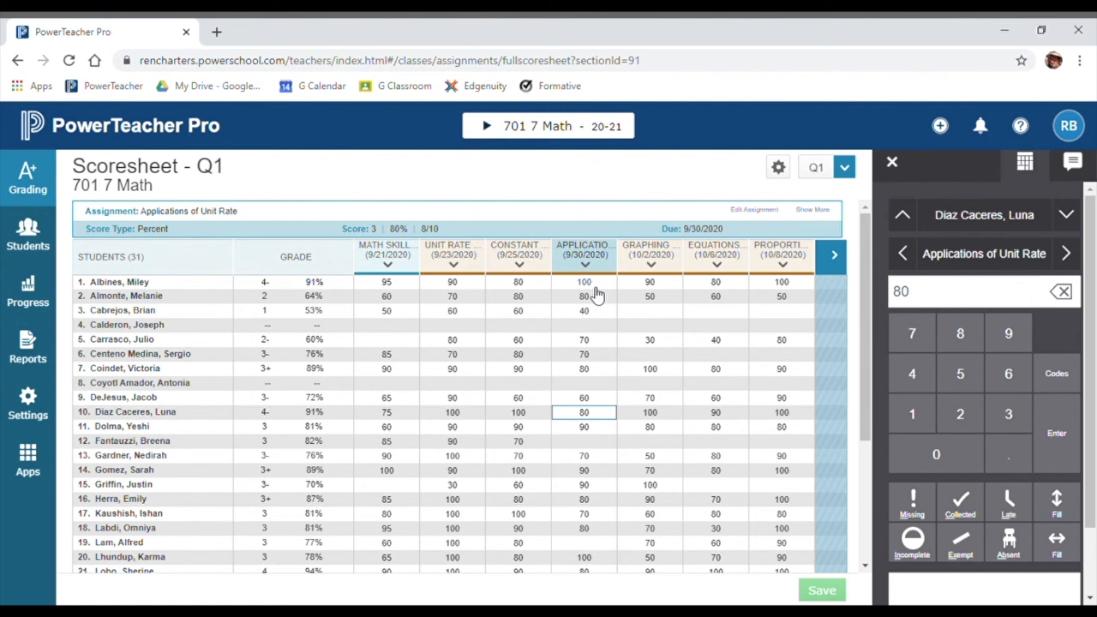
{"action": "key", "text": "Down"}
{"action": "key", "text": "Down"}
{"action": "key", "text": "Down"}
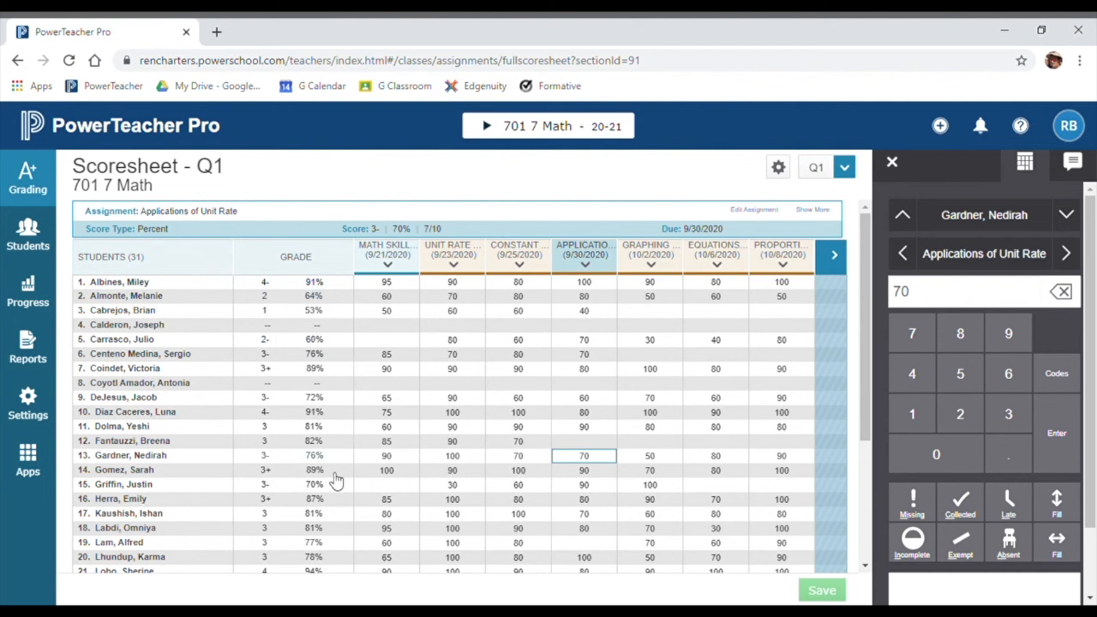
{"action": "key", "text": "Down"}
{"action": "key", "text": "Down"}
{"action": "key", "text": "Down"}
{"action": "key", "text": "Down"}
{"action": "key", "text": "Down"}
{"action": "key", "text": "Down"}
{"action": "key", "text": "Down"}
{"action": "key", "text": "Down"}
{"action": "key", "text": "Down"}
{"action": "key", "text": "Down"}
{"action": "key", "text": "Down"}
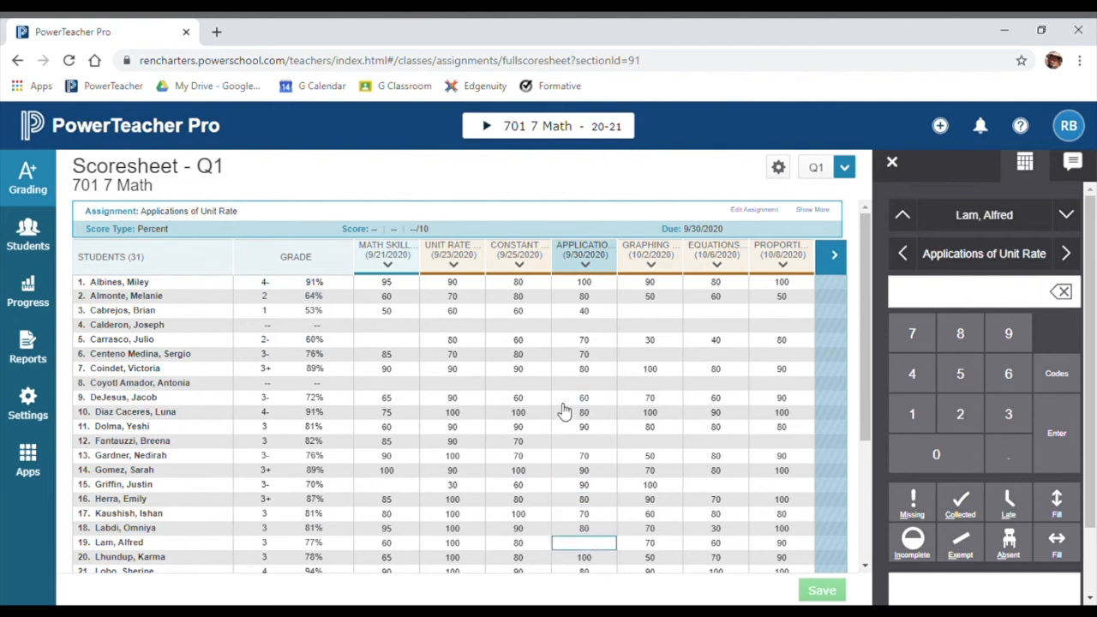
{"action": "key", "text": "Down"}
{"action": "key", "text": "Down"}
{"action": "key", "text": "Down"}
{"action": "key", "text": "Down"}
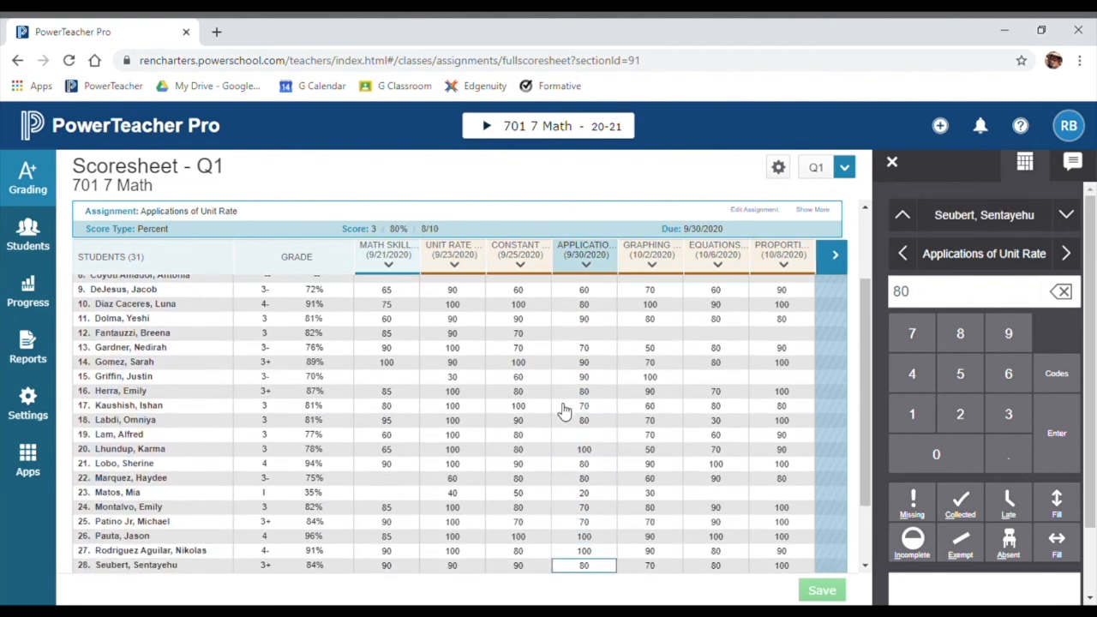
- Go back up the Applications of Unit Rate scores to the 11th student and return to the PowerSchool SIS start page
{"action": "key", "text": "Up"}
{"action": "key", "text": "Up"}
{"action": "key", "text": "Up"}
{"action": "key", "text": "Up"}
{"action": "key", "text": "Up"}
{"action": "key", "text": "Up"}
{"action": "key", "text": "Up"}
{"action": "key", "text": "Up"}
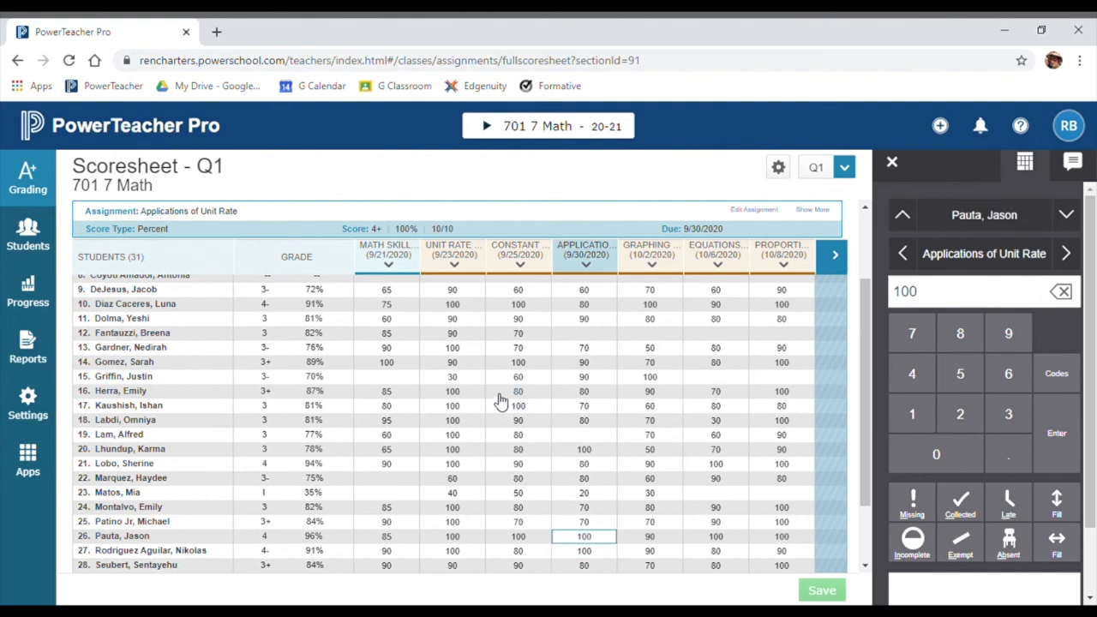
{"action": "key", "text": "Up"}
{"action": "key", "text": "Up"}
{"action": "key", "text": "Up"}
{"action": "key", "text": "Up"}
{"action": "key", "text": "Up"}
{"action": "key", "text": "Up"}
{"action": "key", "text": "Up"}
{"action": "key", "text": "Up"}
{"action": "key", "text": "Up"}
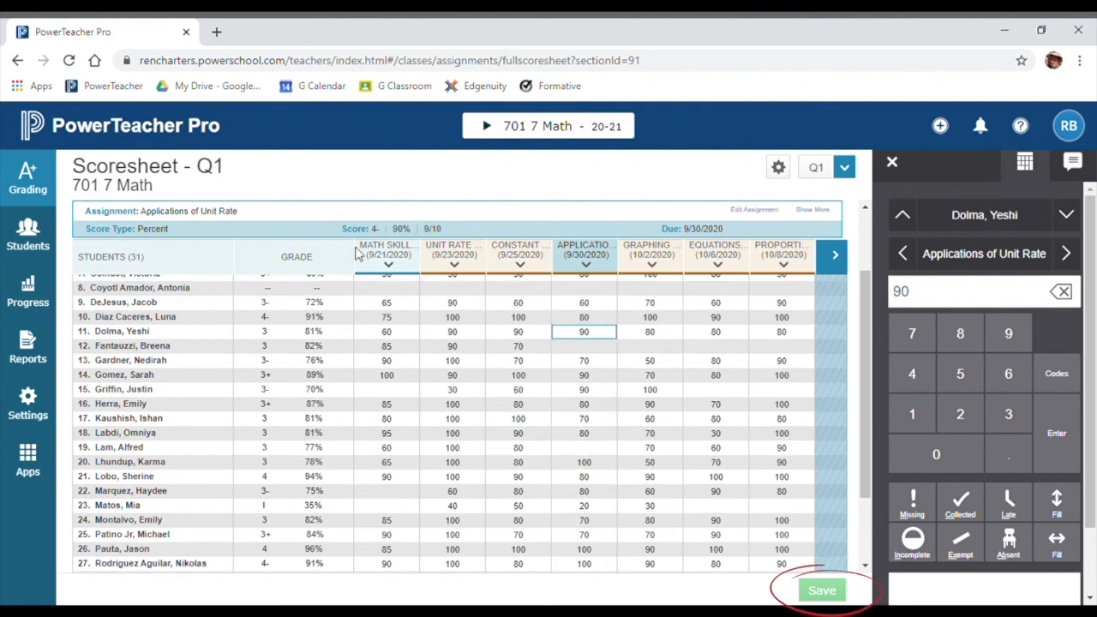
{"action": "left_click", "coordinate": [142, 139]}
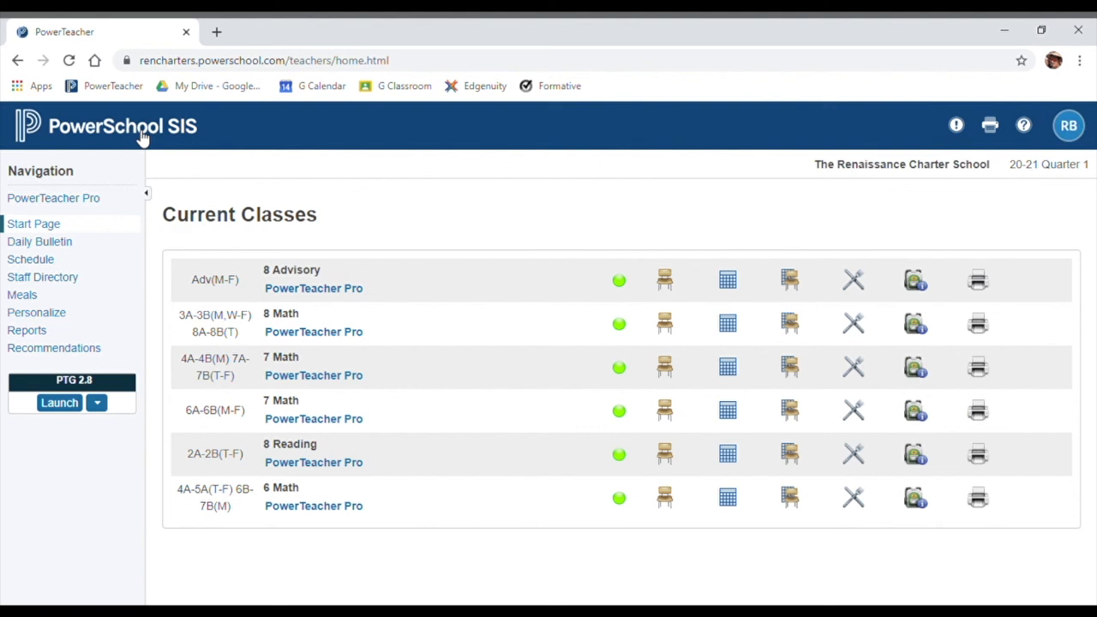